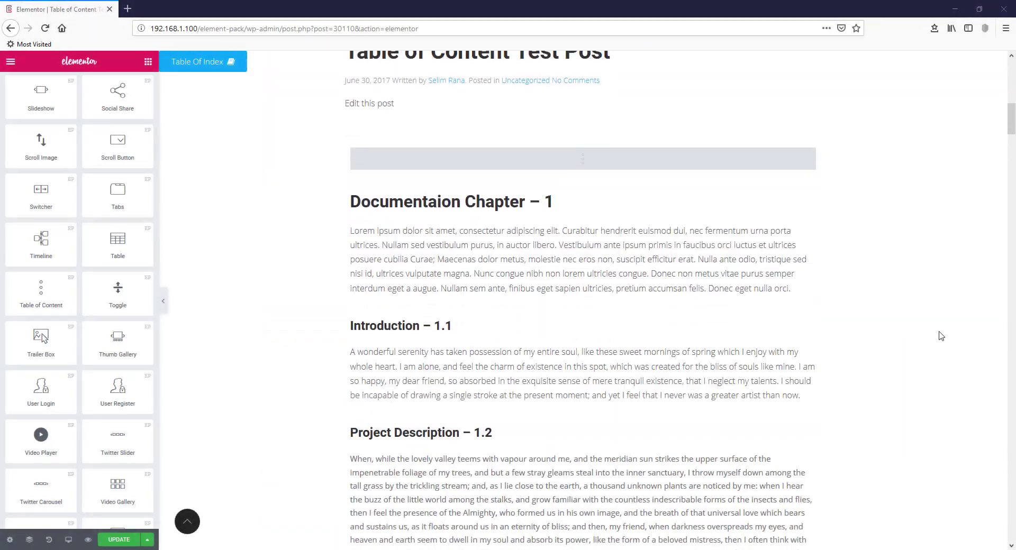
Step: Open the Table of Content widget placed above the Documentaion Chapter – 1 heading for editing
{"action": "scroll", "coordinate": [941, 336], "scroll_direction": "down", "scroll_amount": 10}
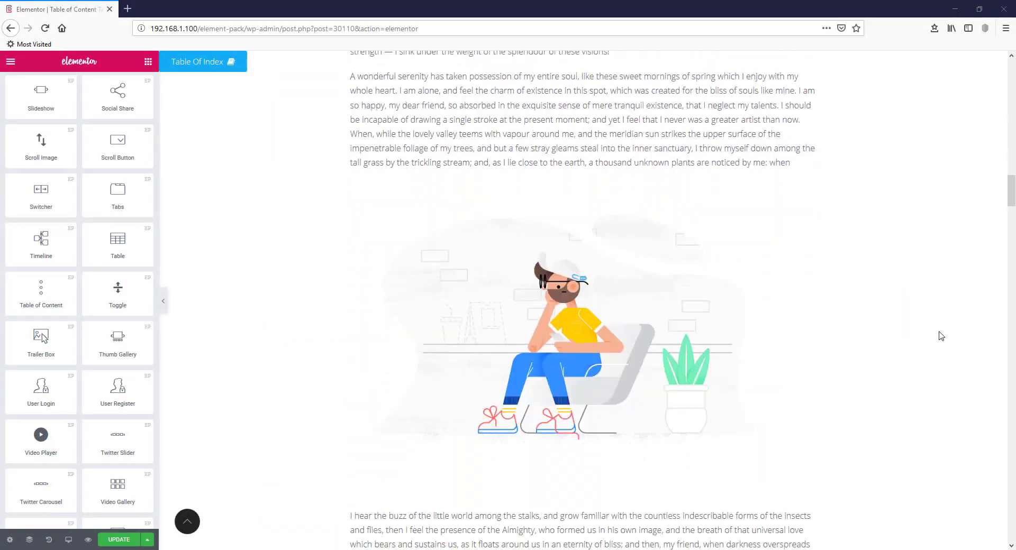
{"action": "left_click", "coordinate": [195, 521]}
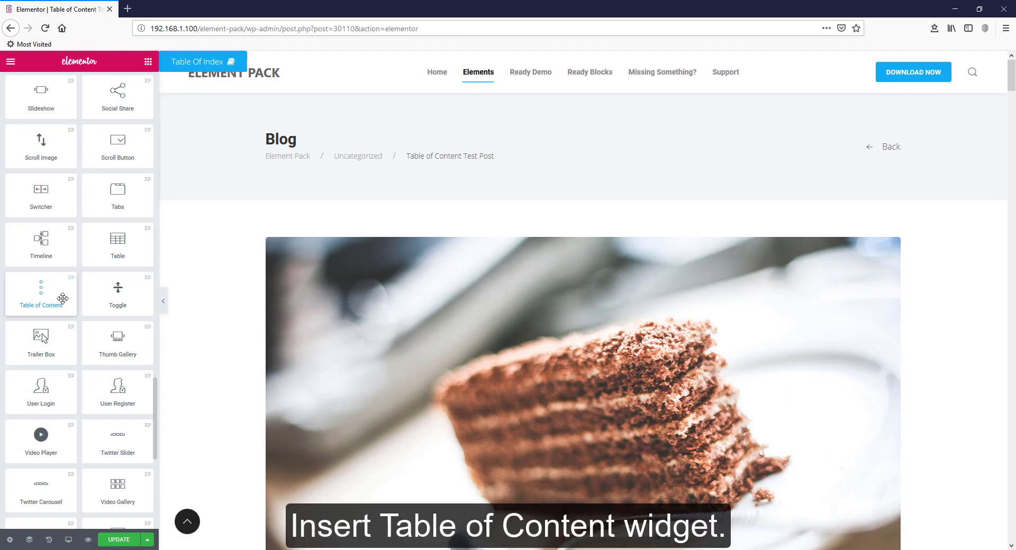
{"action": "left_click_drag", "start_coordinate": [63, 299], "coordinate": [806, 282]}
{"action": "scroll", "coordinate": [953, 379], "scroll_direction": "down", "scroll_amount": 10}
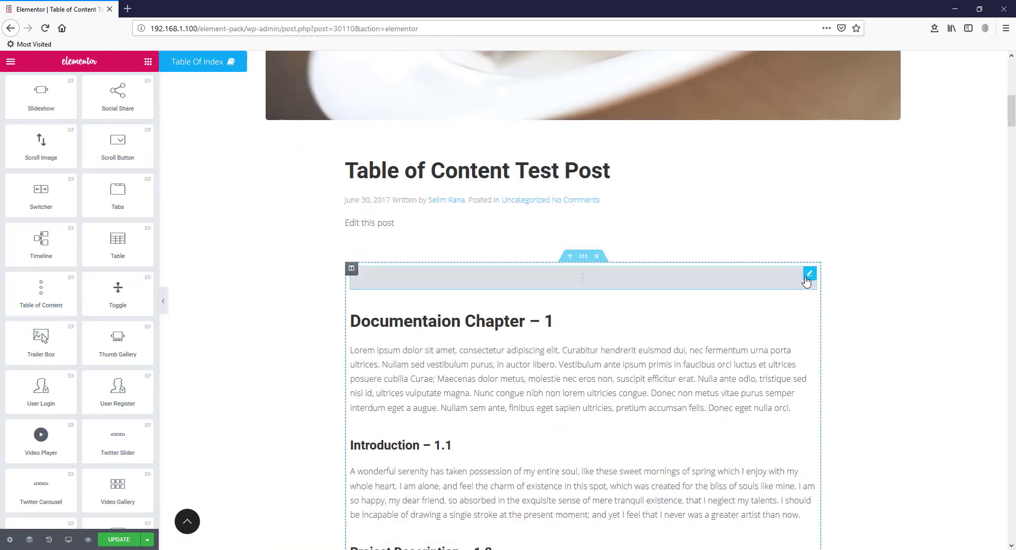
{"action": "left_click", "coordinate": [805, 280]}
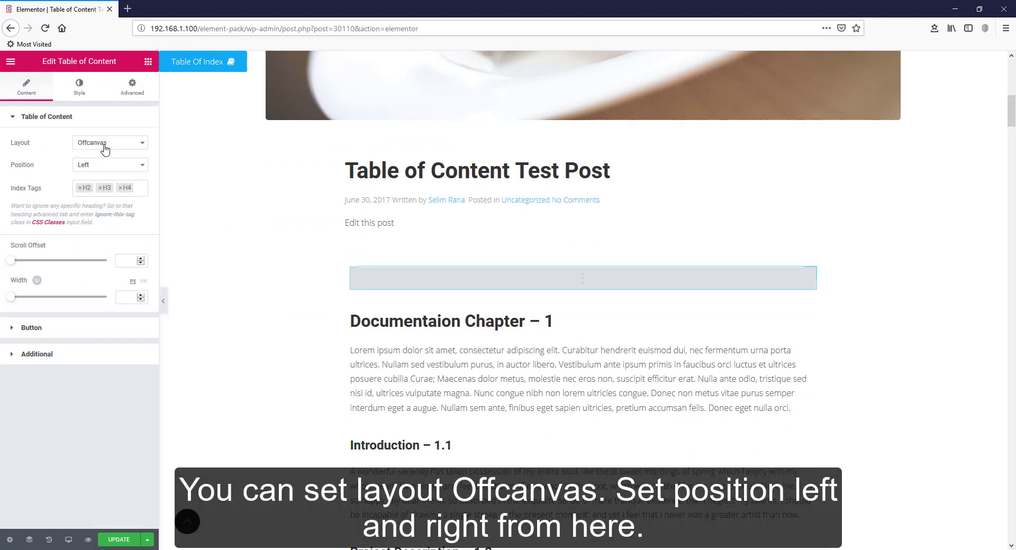
Step: Set the offcanvas table of content's position to Right and update the page
{"action": "left_click", "coordinate": [90, 165]}
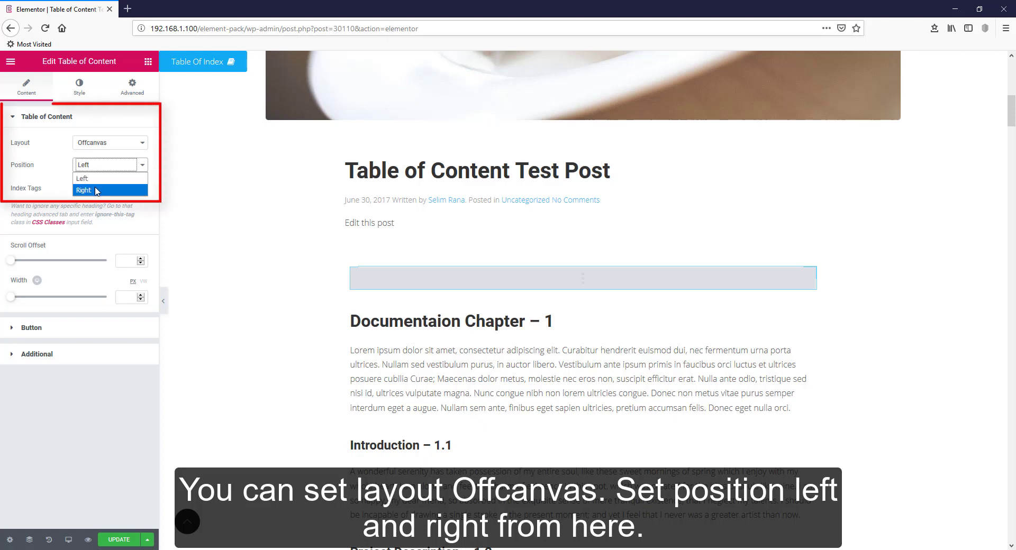
{"action": "left_click", "coordinate": [94, 192]}
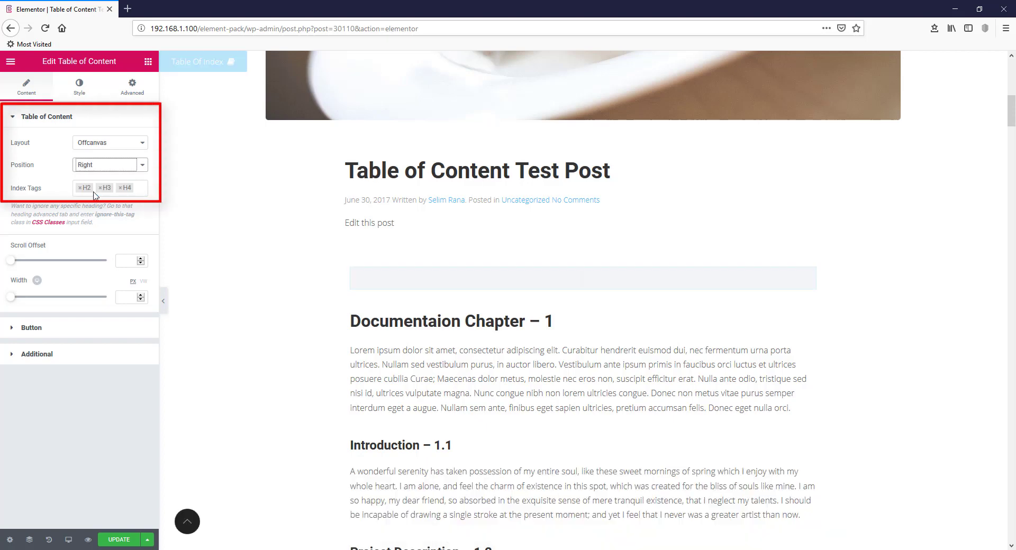
{"action": "left_click", "coordinate": [117, 539]}
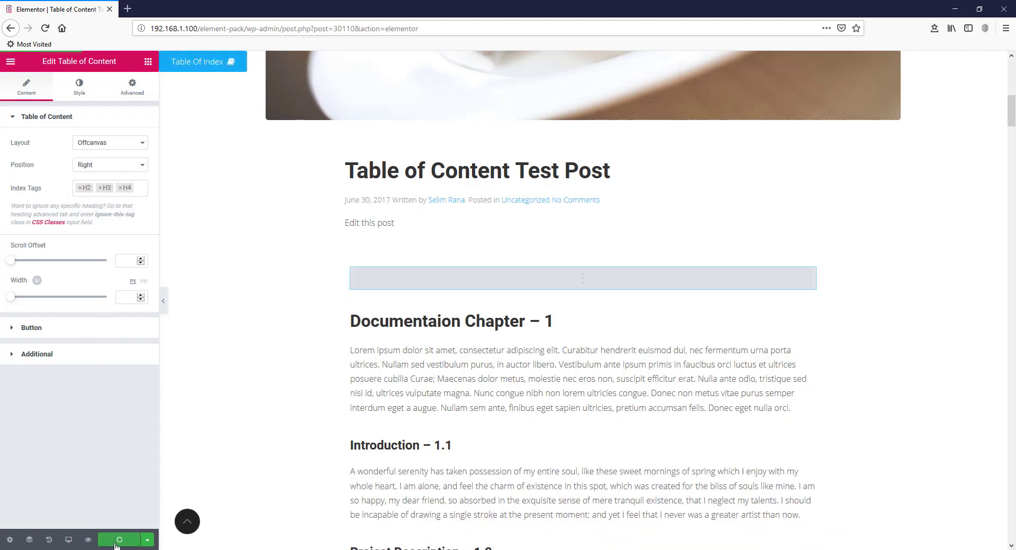
Step: Preview the post, open and close its Table Of Index offcanvas, and return to the editor
{"action": "left_click", "coordinate": [87, 541]}
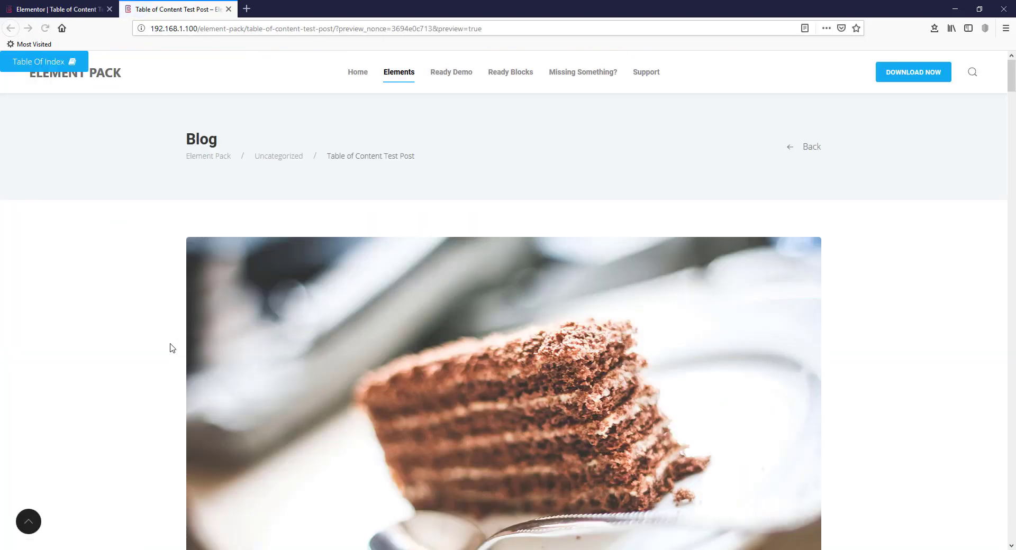
{"action": "left_click", "coordinate": [43, 71]}
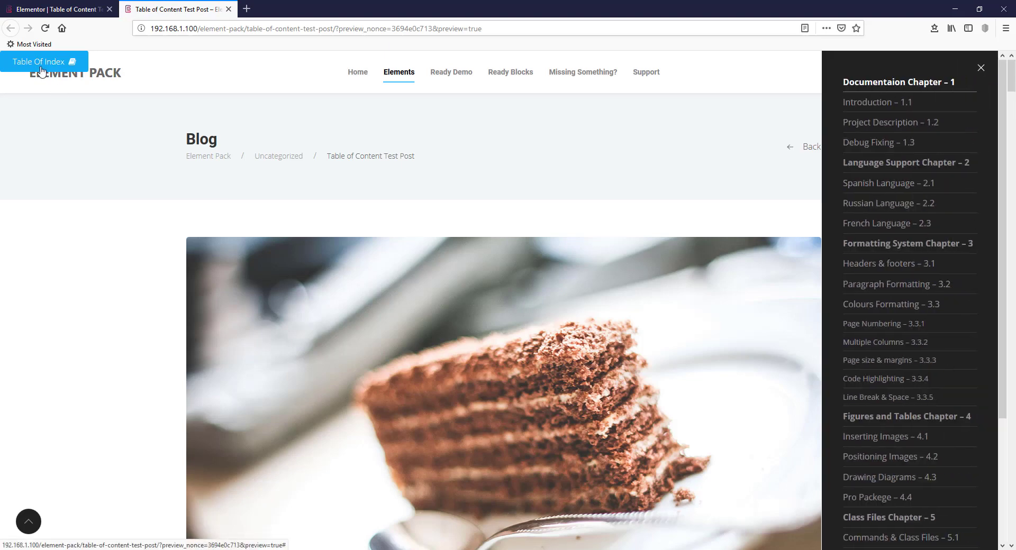
{"action": "left_click", "coordinate": [42, 70]}
{"action": "left_click", "coordinate": [41, 65]}
{"action": "left_click", "coordinate": [38, 61]}
{"action": "left_click", "coordinate": [57, 7]}
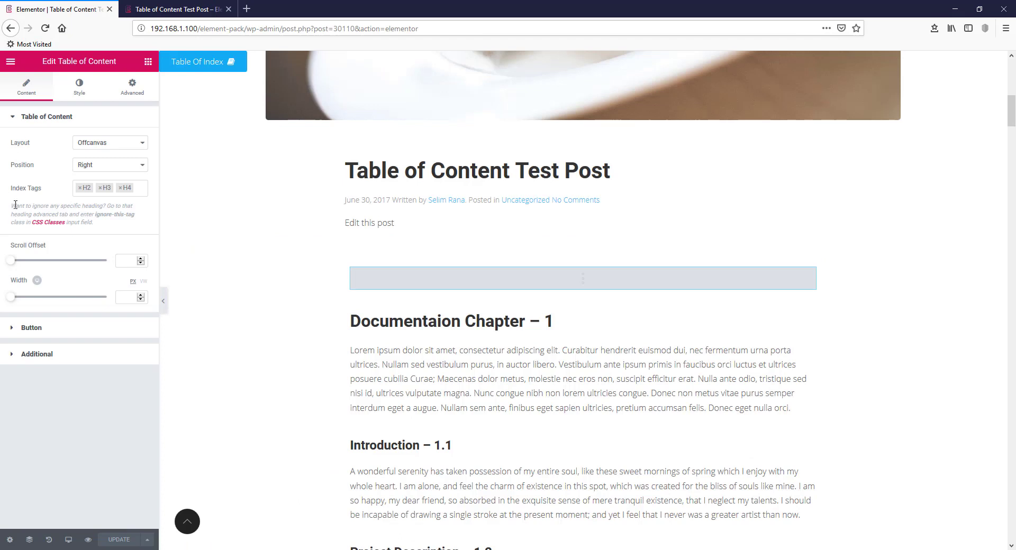
Step: Look through the Index Tags options, and try the Introduction – 1.1 and Project Description – 1.2 index links in the post preview
{"action": "left_click", "coordinate": [127, 192]}
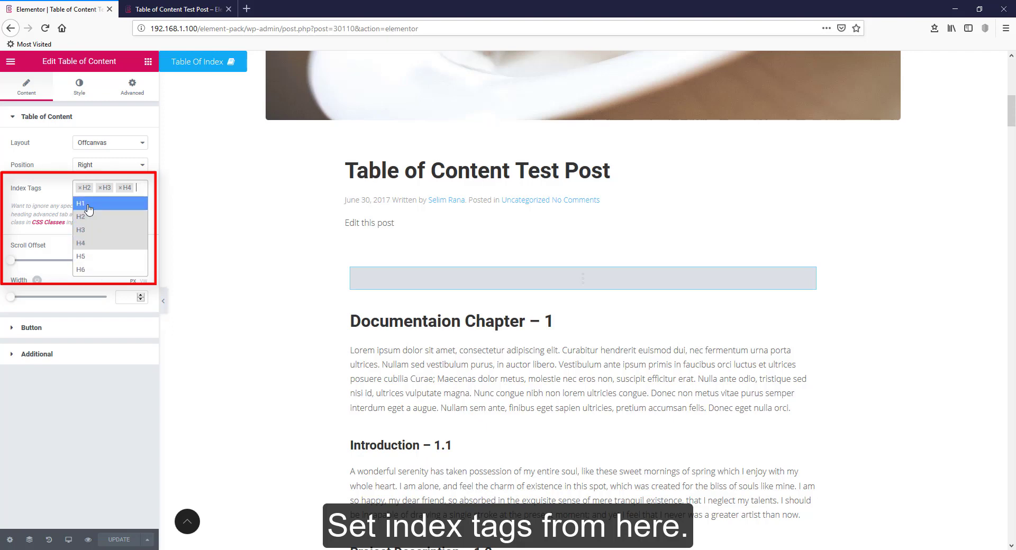
{"action": "left_click", "coordinate": [58, 194]}
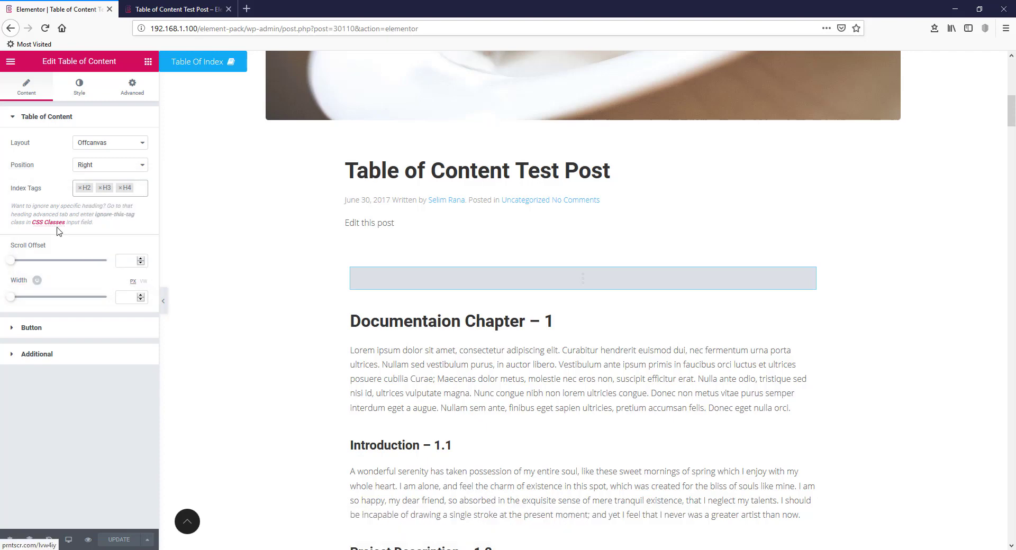
{"action": "left_click", "coordinate": [174, 7]}
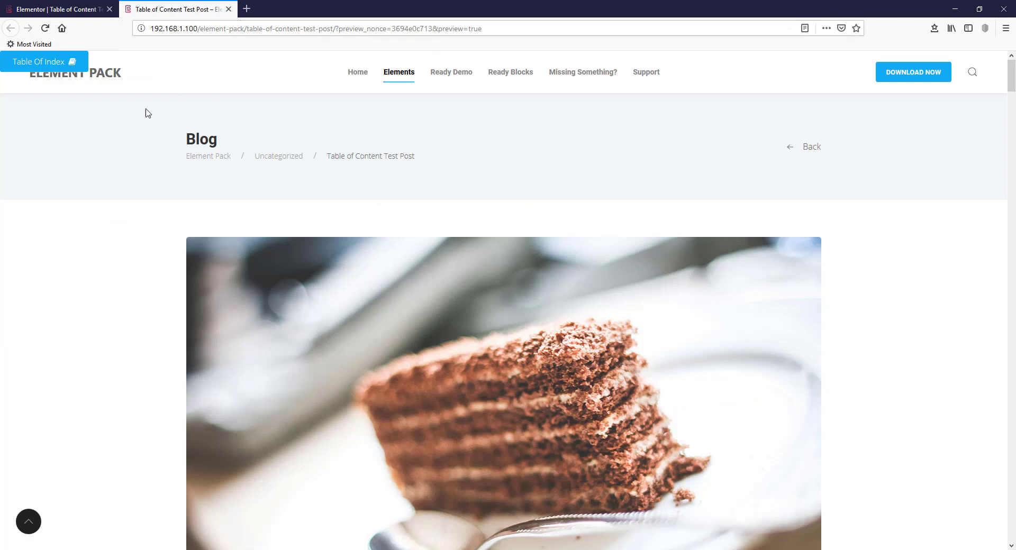
{"action": "left_click", "coordinate": [60, 67]}
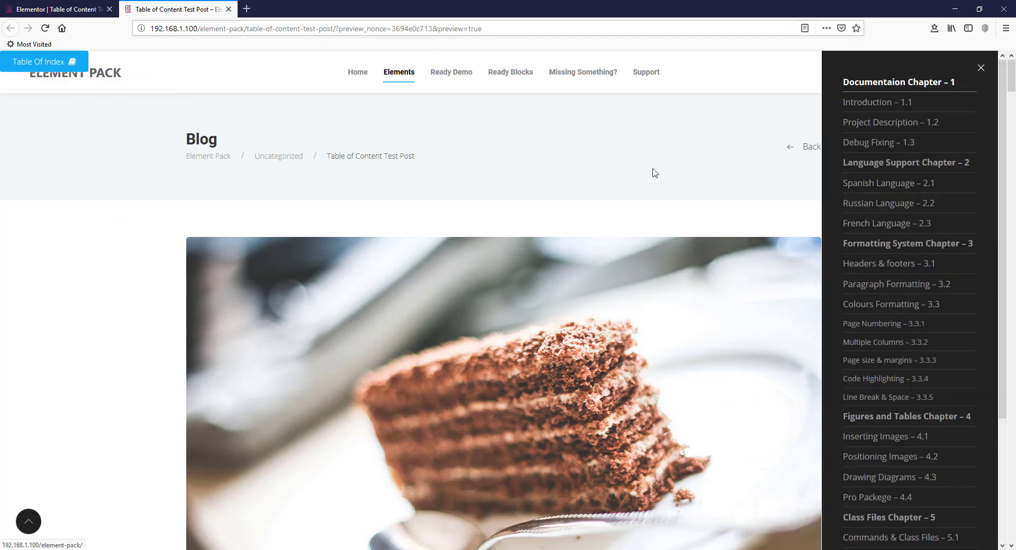
{"action": "left_click", "coordinate": [894, 109]}
{"action": "left_click", "coordinate": [881, 126]}
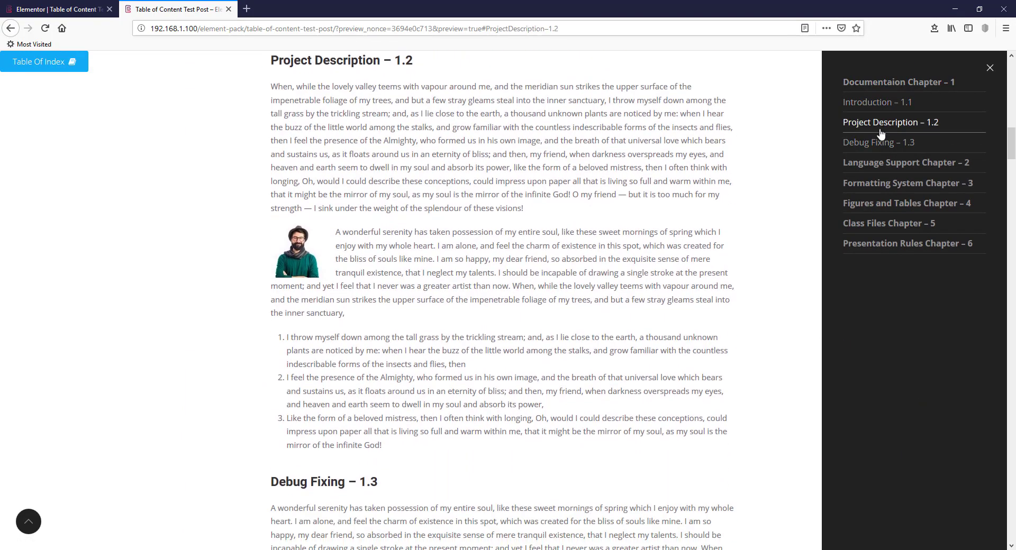
{"action": "left_click", "coordinate": [55, 9]}
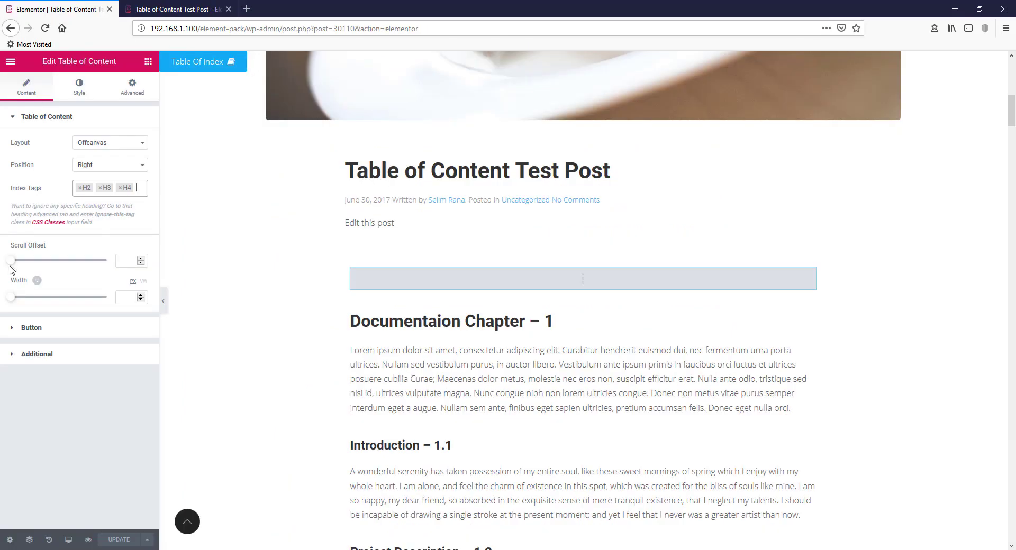
Step: Set the table of content's scroll offset to 100 and its width to 550 px, and update the page
{"action": "left_click", "coordinate": [128, 259]}
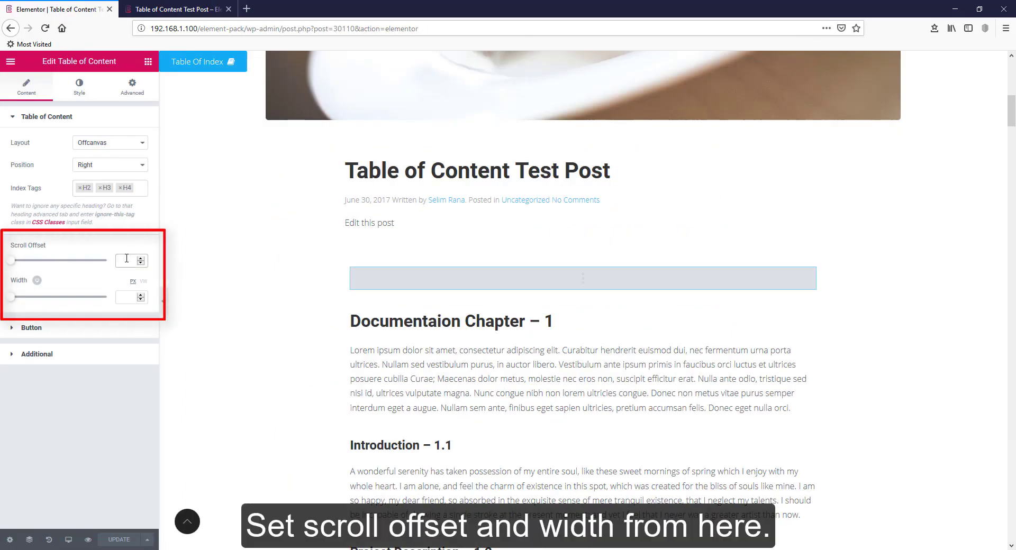
{"action": "type", "text": "100"}
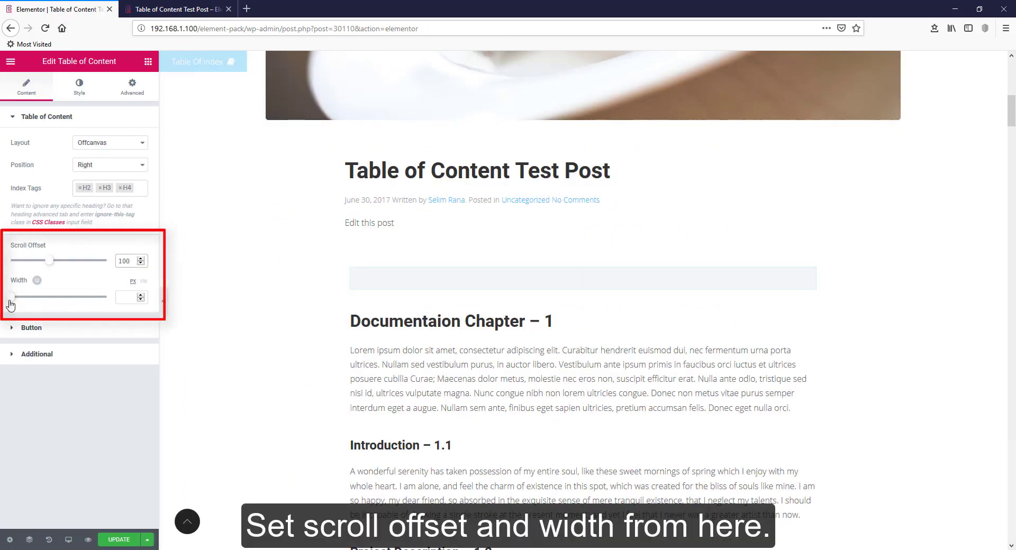
{"action": "left_click", "coordinate": [125, 298]}
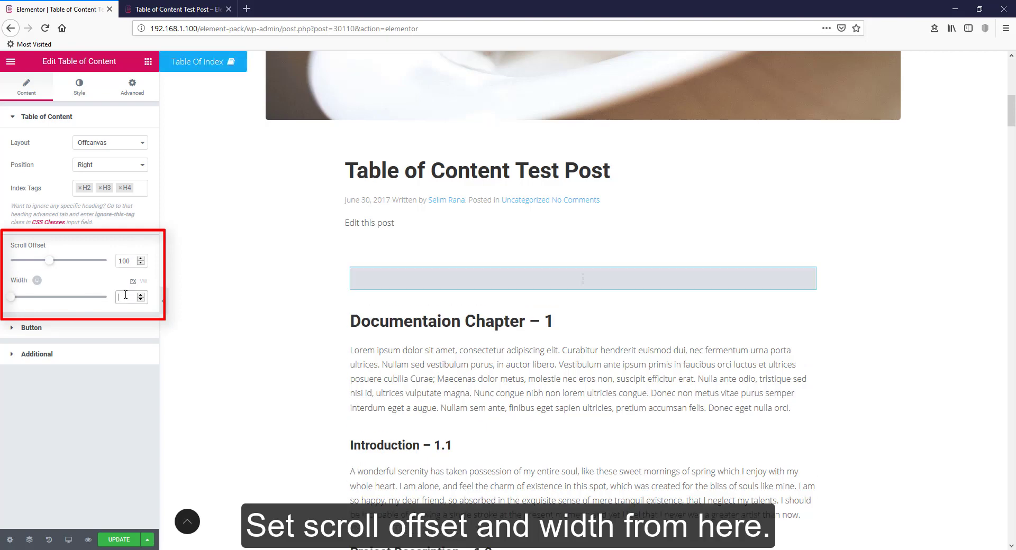
{"action": "type", "text": "550"}
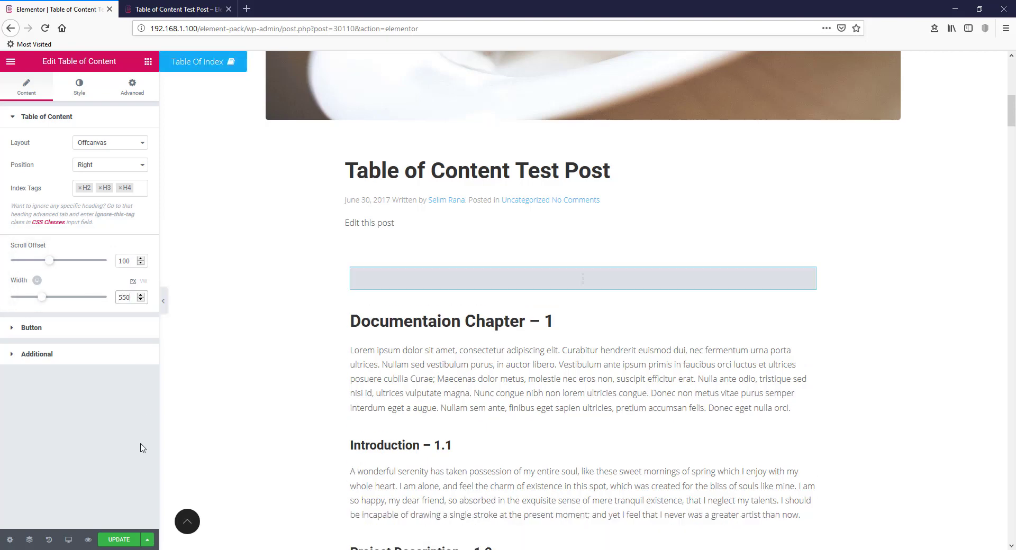
{"action": "left_click", "coordinate": [119, 540]}
Step: Check the Table Of Index in the post preview by following its Project Description – 1.2 and Debug Fixing – 1.3 links
{"action": "left_click", "coordinate": [170, 6]}
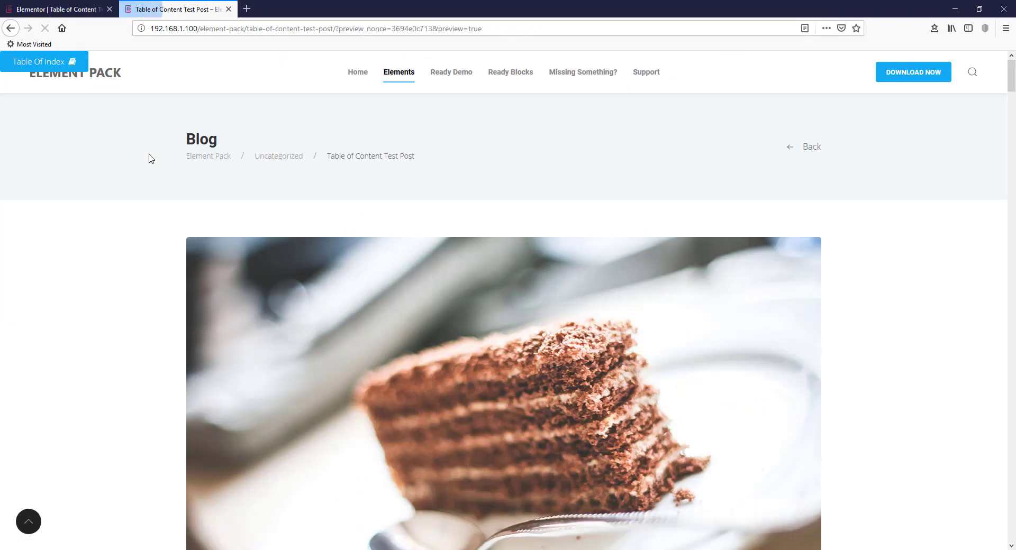
{"action": "left_click", "coordinate": [51, 65]}
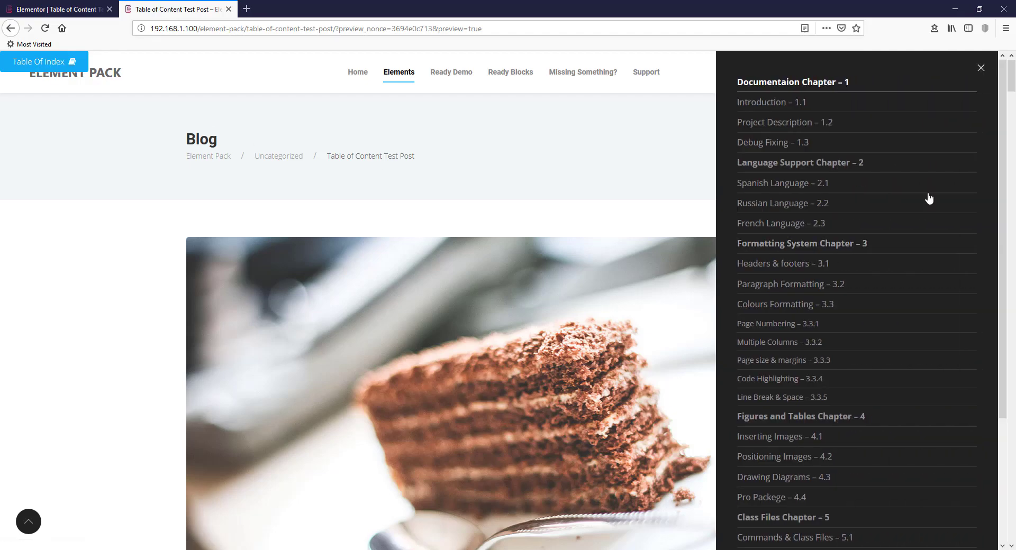
{"action": "left_click", "coordinate": [796, 123]}
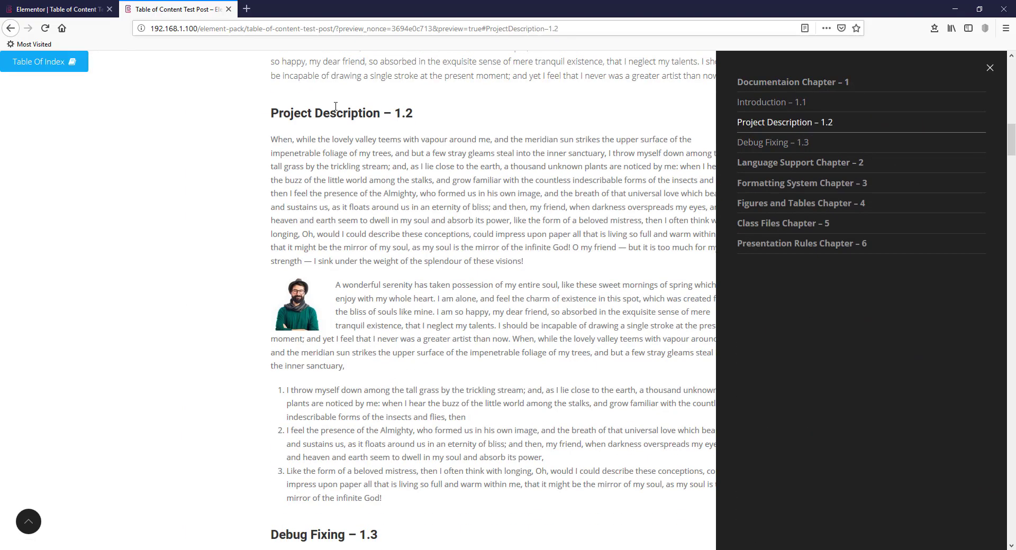
{"action": "left_click", "coordinate": [782, 142]}
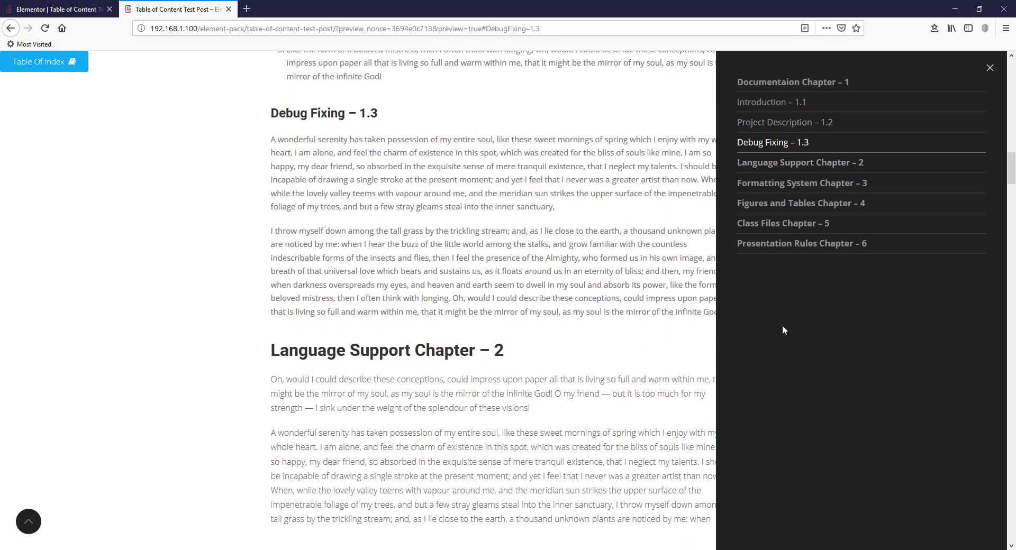
{"action": "left_click", "coordinate": [70, 9]}
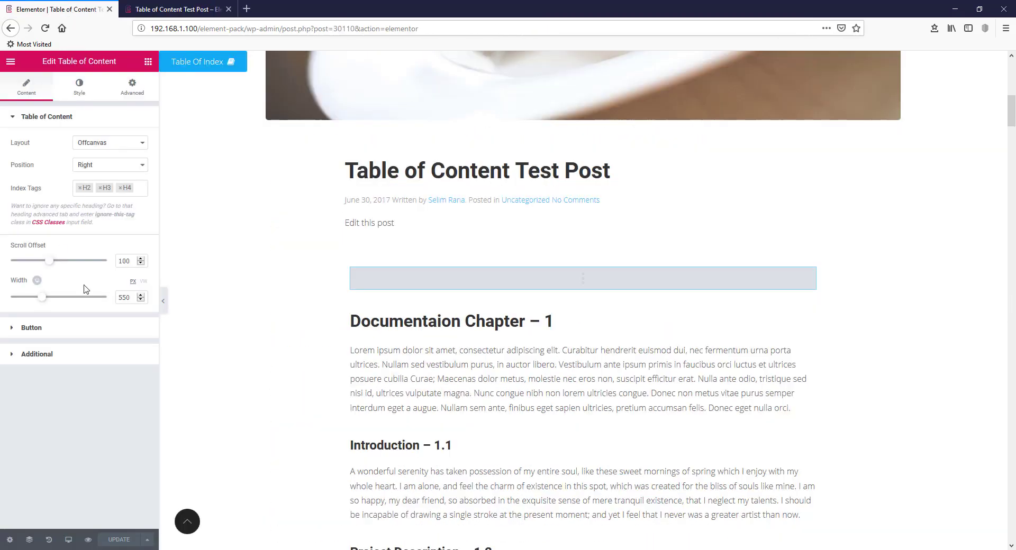
Step: Clear the Scroll Offset and Width values of the table of content
{"action": "double_click", "coordinate": [132, 261]}
{"action": "key", "text": "BackSpace"}
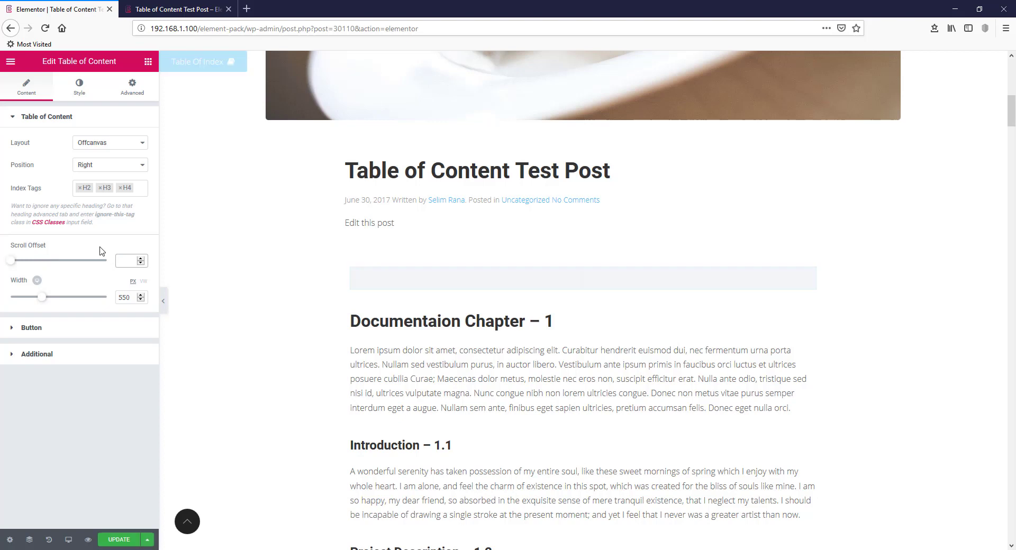
{"action": "double_click", "coordinate": [126, 298]}
{"action": "key", "text": "BackSpace"}
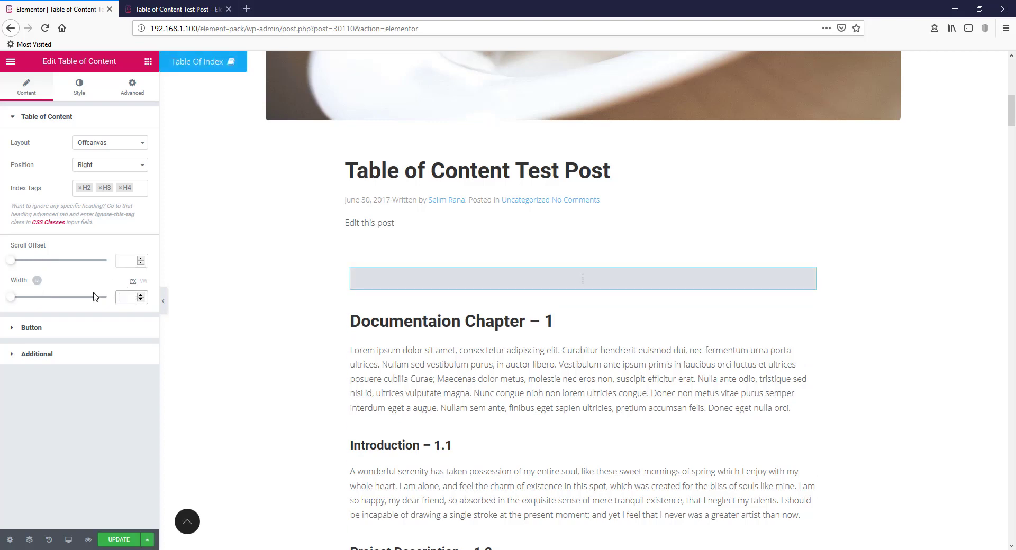
Step: Open the widget's Button settings and look through the button text and the available button icons
{"action": "left_click", "coordinate": [47, 329]}
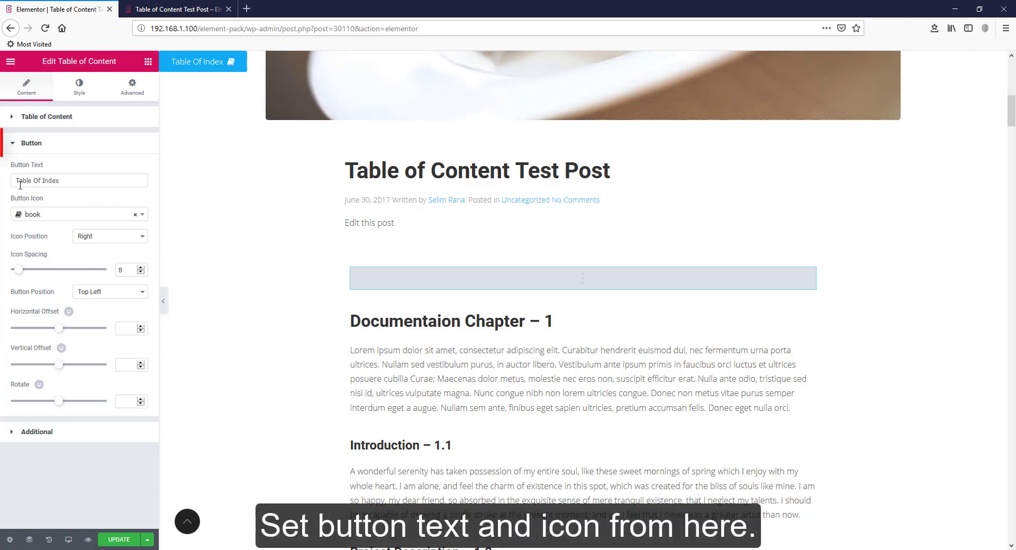
{"action": "left_click_drag", "start_coordinate": [66, 181], "coordinate": [5, 184]}
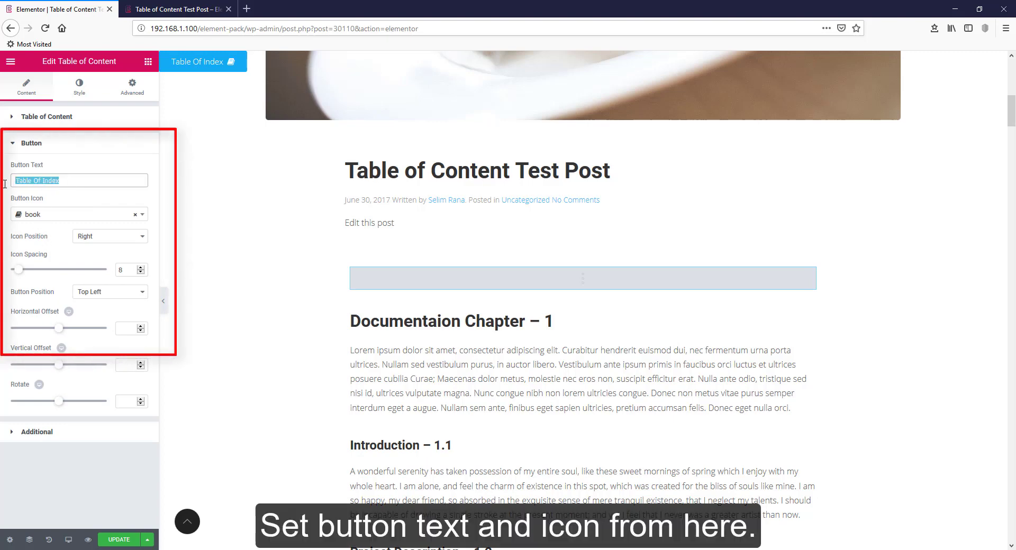
{"action": "left_click", "coordinate": [50, 214]}
{"action": "scroll", "coordinate": [51, 315], "scroll_direction": "down", "scroll_amount": 10}
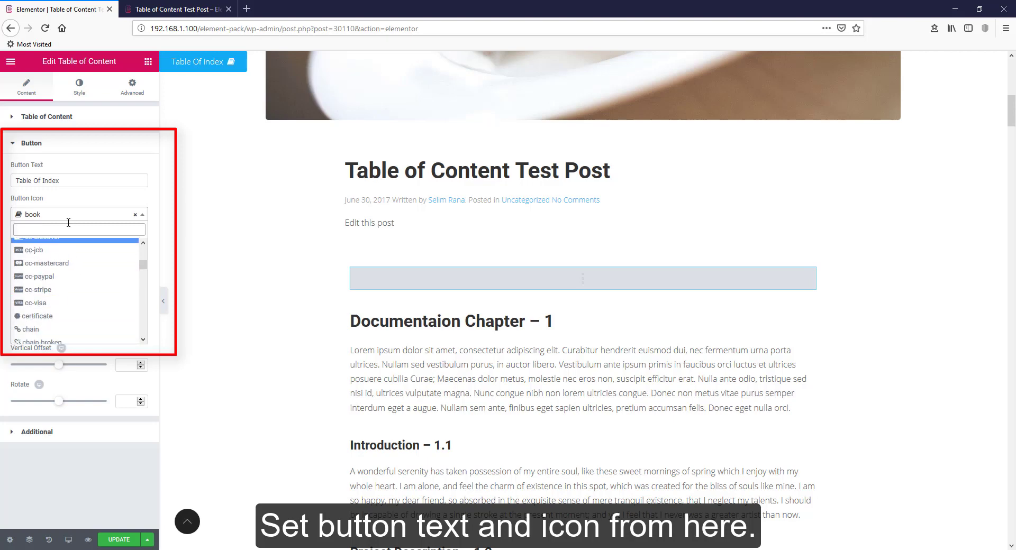
{"action": "left_click", "coordinate": [72, 205]}
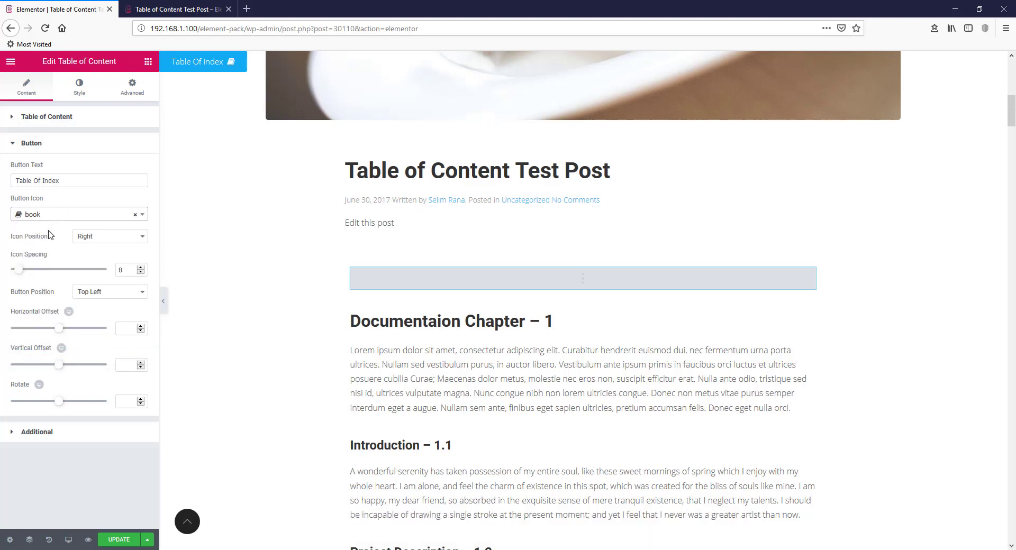
Step: Set the button's icon position to Left and its icon spacing to 15
{"action": "left_click", "coordinate": [87, 238]}
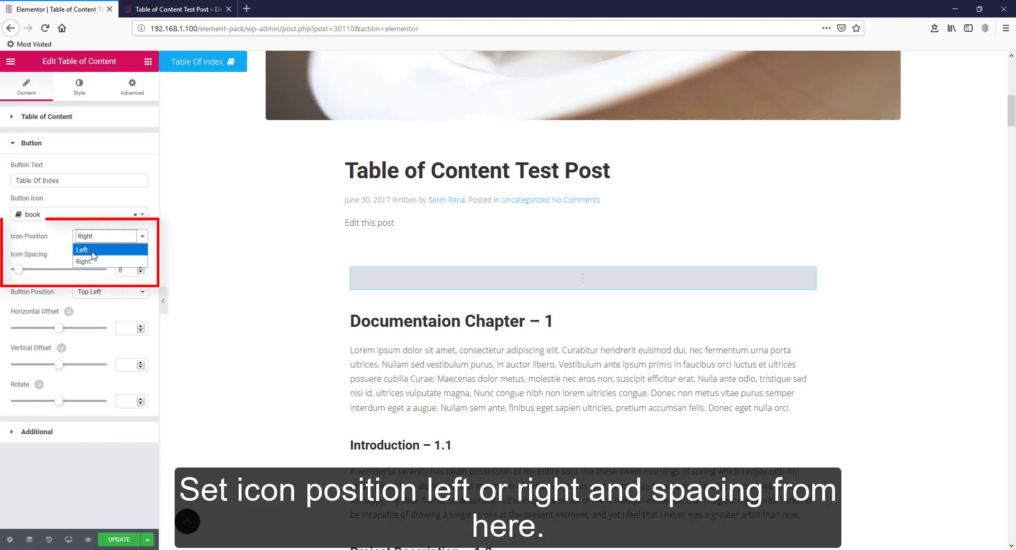
{"action": "left_click", "coordinate": [92, 251]}
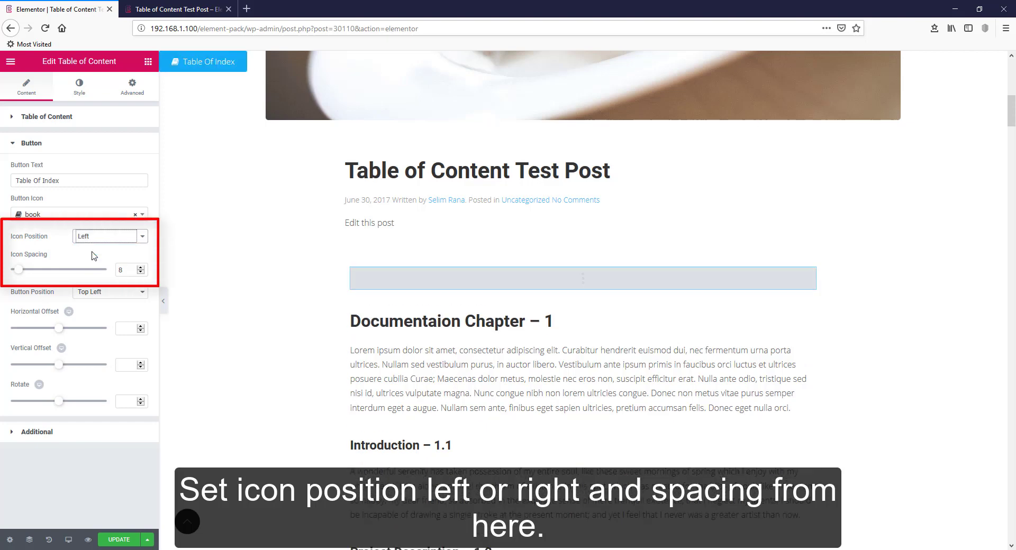
{"action": "mouse_move", "coordinate": [20, 271]}
{"action": "left_mouse_down"}
{"action": "mouse_move", "coordinate": [50, 271]}
{"action": "mouse_move", "coordinate": [27, 271]}
{"action": "left_mouse_up"}
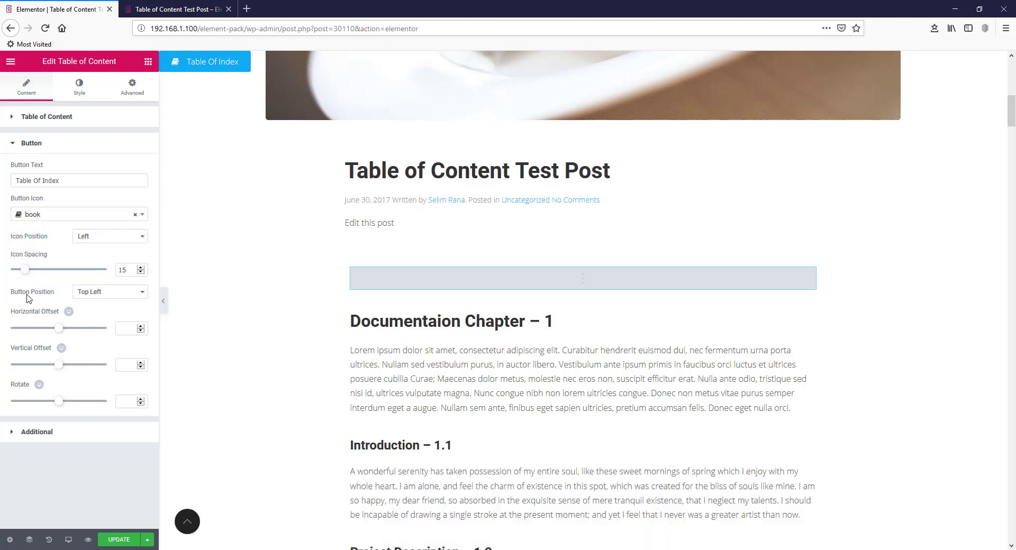
Step: Place the button at Top Center with a horizontal offset of 142, a vertical offset of 122 and a rotation of -20
{"action": "left_click", "coordinate": [101, 293]}
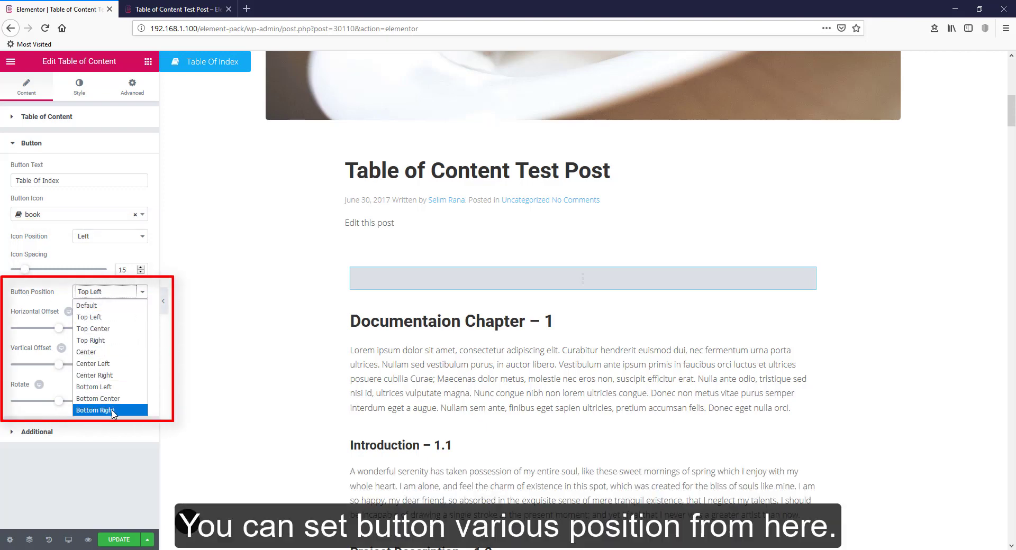
{"action": "left_click", "coordinate": [105, 332]}
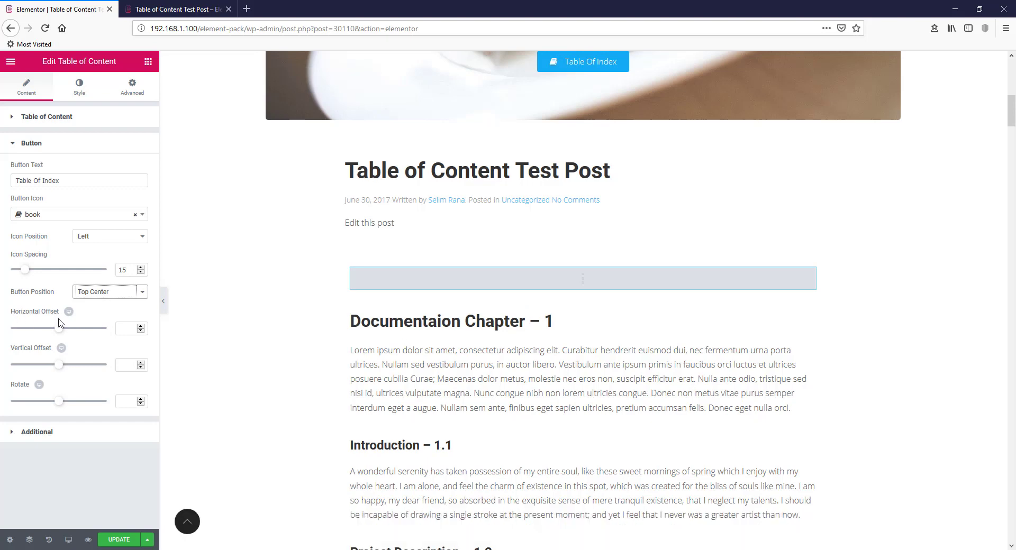
{"action": "left_click_drag", "start_coordinate": [60, 328], "coordinate": [84, 333]}
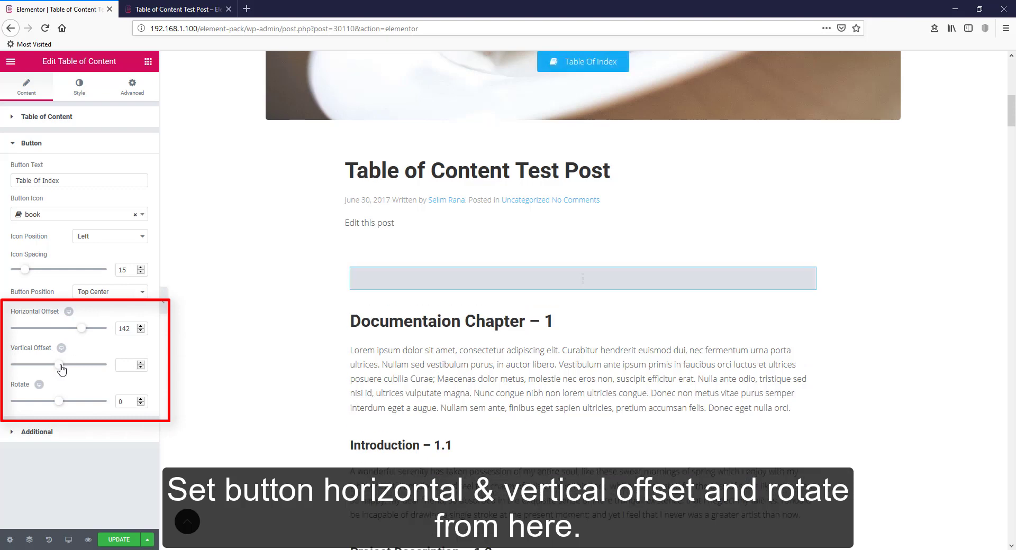
{"action": "left_click_drag", "start_coordinate": [59, 368], "coordinate": [79, 371]}
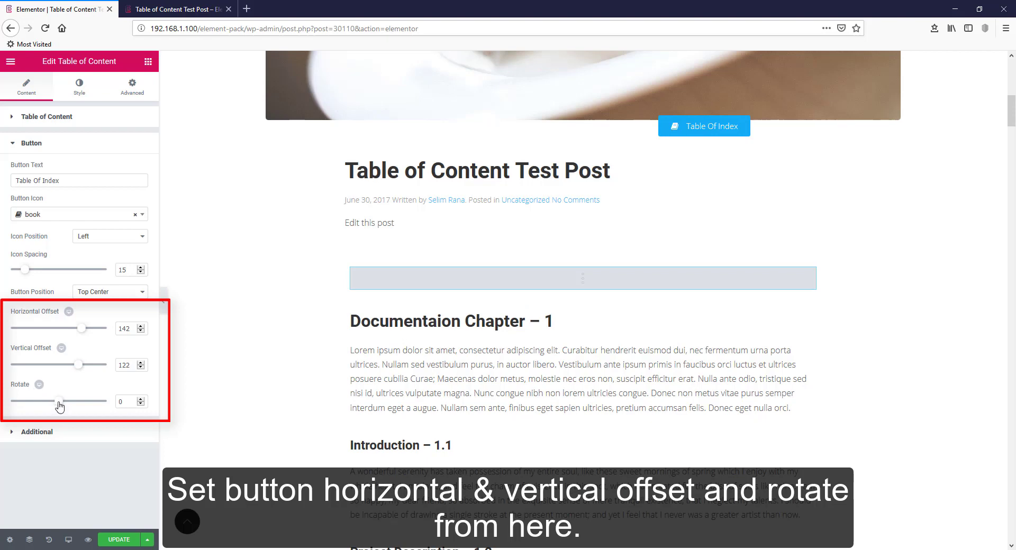
{"action": "mouse_move", "coordinate": [59, 403]}
{"action": "left_mouse_down"}
{"action": "mouse_move", "coordinate": [76, 402]}
{"action": "mouse_move", "coordinate": [28, 402]}
{"action": "mouse_move", "coordinate": [54, 402]}
{"action": "left_mouse_up"}
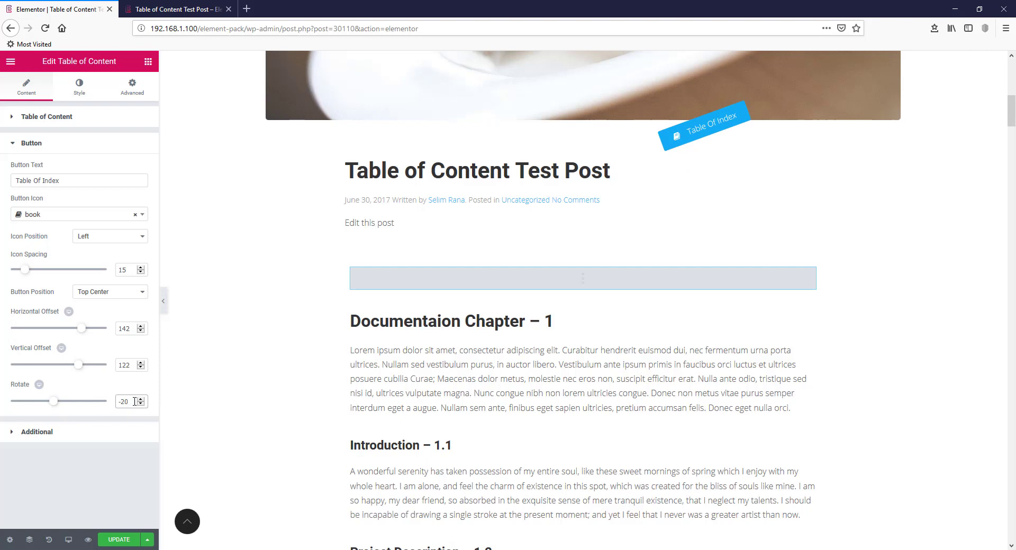
Step: Clear the button's rotation, vertical offset and horizontal offset, and set its position back to Top Left
{"action": "left_click", "coordinate": [135, 401]}
{"action": "key", "text": "BackSpace"}
{"action": "key", "text": "BackSpace"}
{"action": "key", "text": "BackSpace"}
{"action": "left_click", "coordinate": [127, 365]}
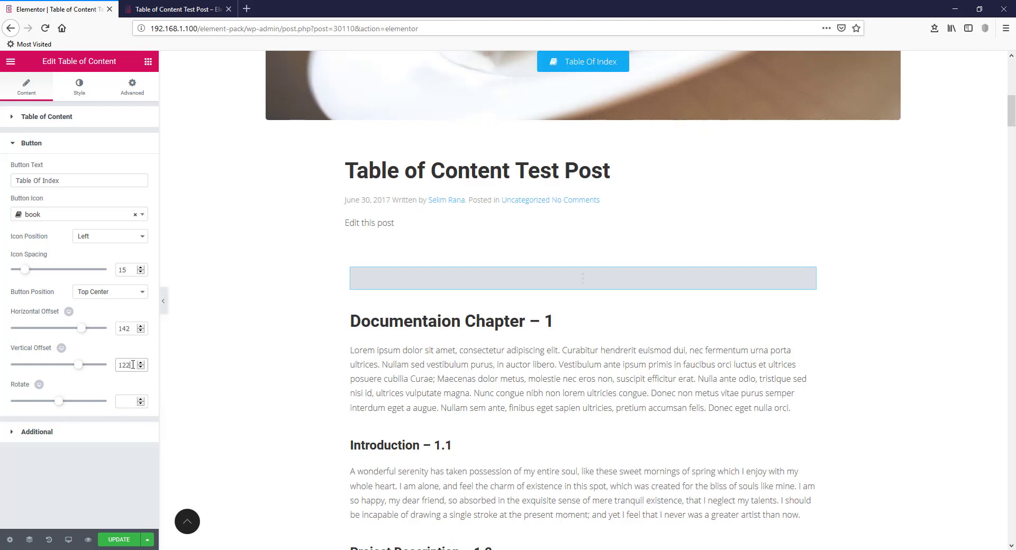
{"action": "key", "text": "BackSpace"}
{"action": "key", "text": "BackSpace"}
{"action": "key", "text": "BackSpace"}
{"action": "left_click", "coordinate": [134, 329]}
{"action": "key", "text": "BackSpace"}
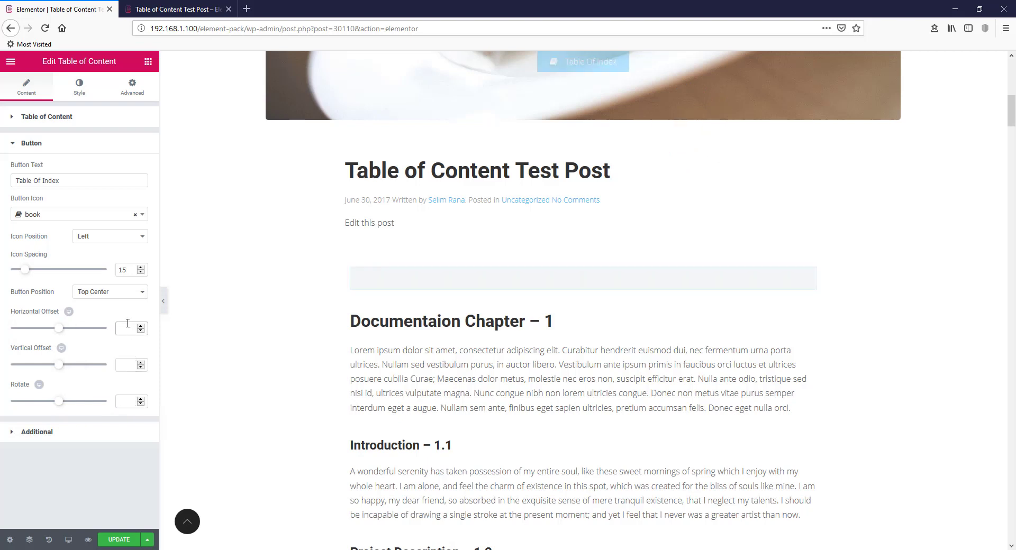
{"action": "left_click", "coordinate": [110, 292]}
{"action": "left_click", "coordinate": [94, 315]}
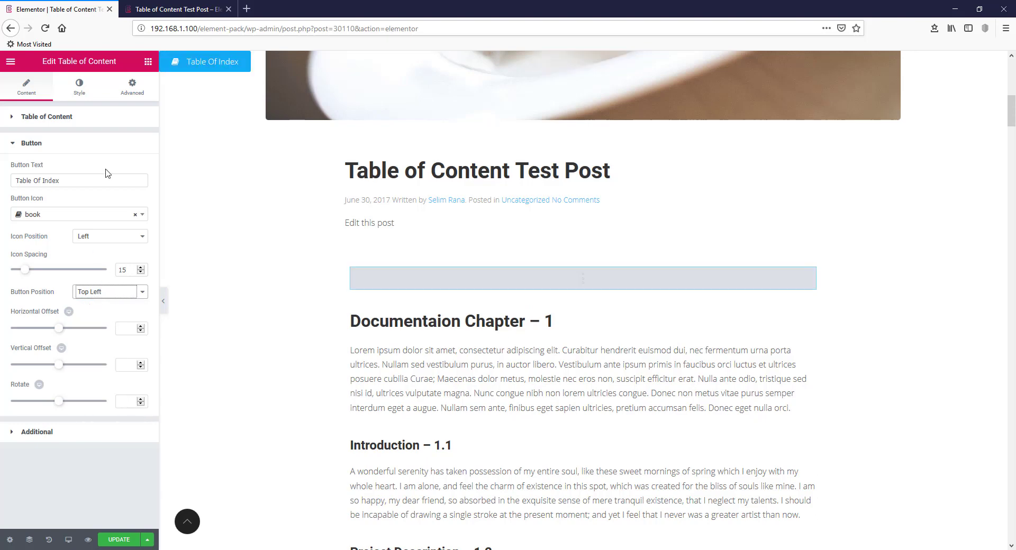
Step: Change the table of content layout to Fixed and try the Bottom-Left position before setting it to Top-Left
{"action": "left_click", "coordinate": [71, 119]}
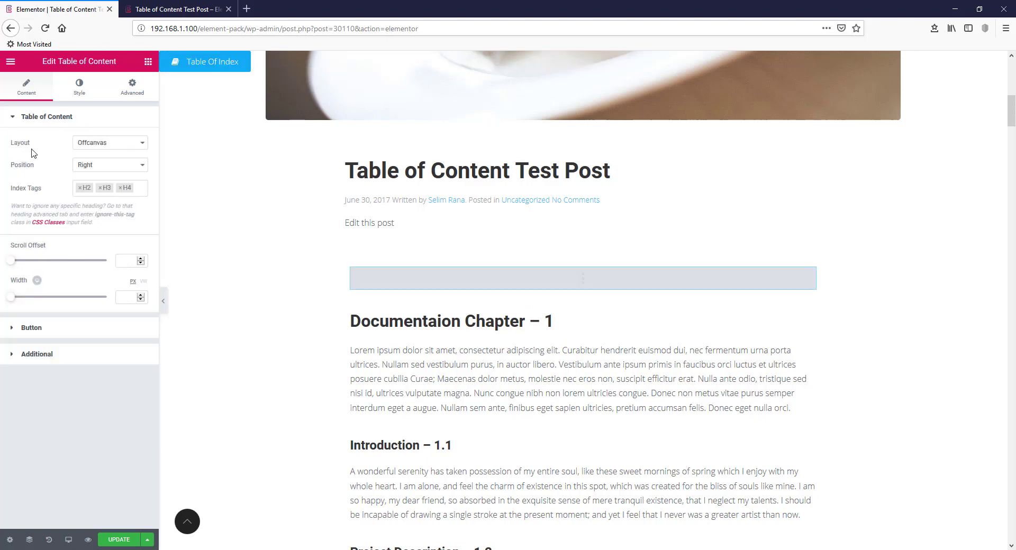
{"action": "left_click", "coordinate": [96, 147]}
{"action": "left_click", "coordinate": [90, 169]}
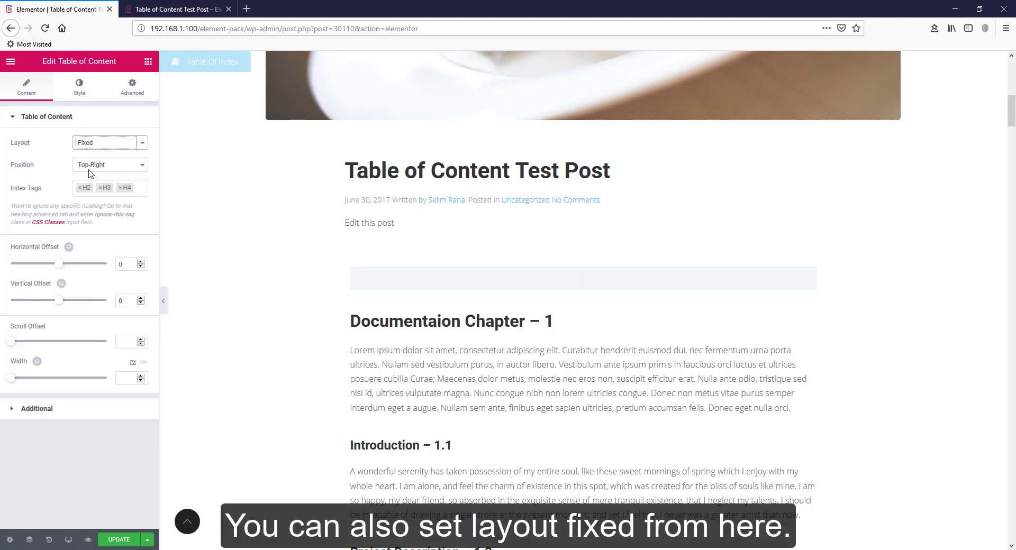
{"action": "left_click", "coordinate": [91, 166]}
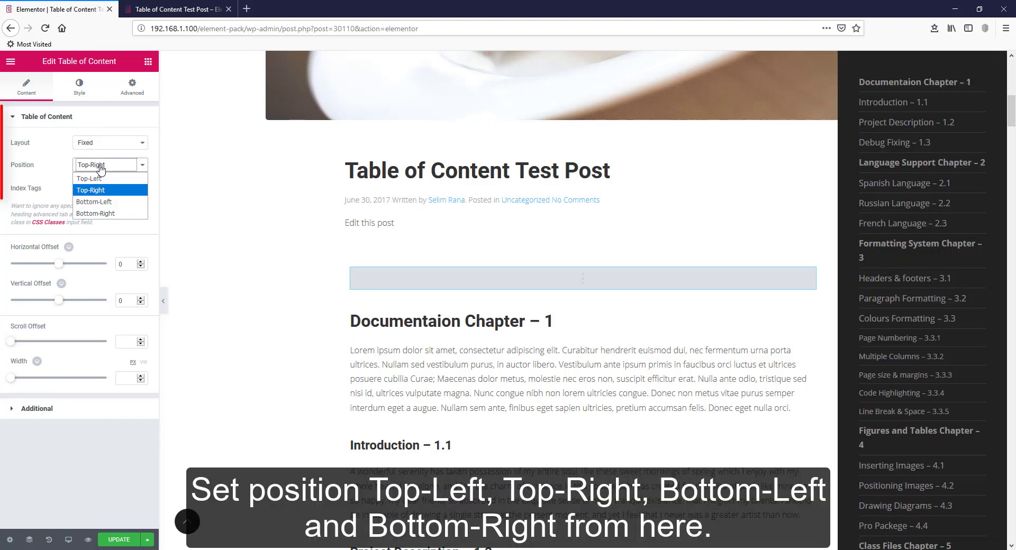
{"action": "left_click", "coordinate": [106, 203]}
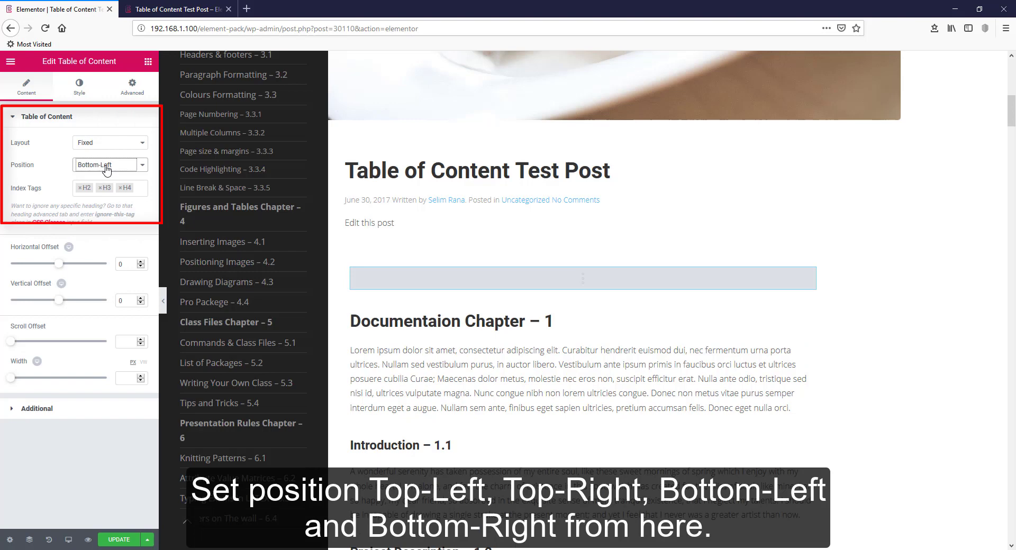
{"action": "left_click", "coordinate": [107, 168]}
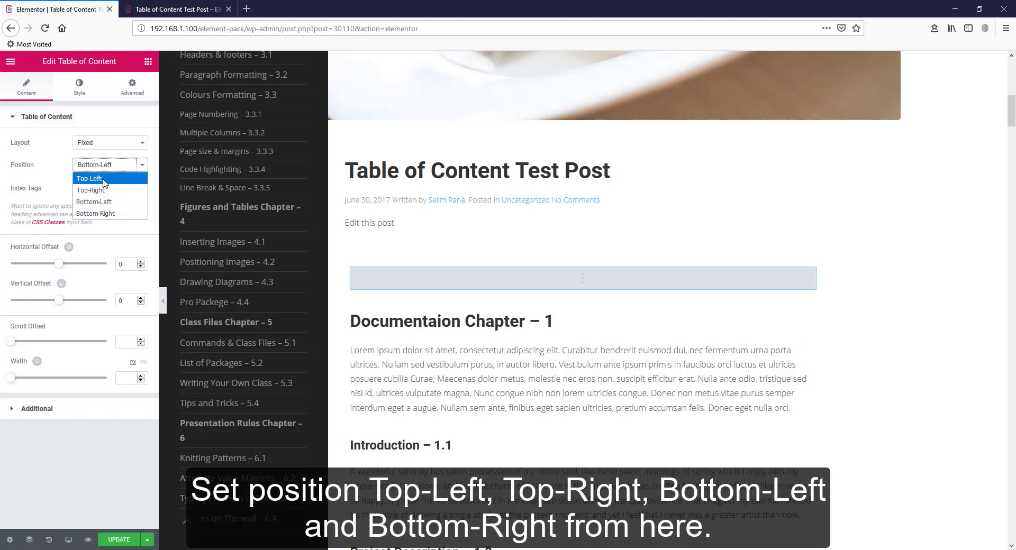
{"action": "left_click", "coordinate": [104, 180]}
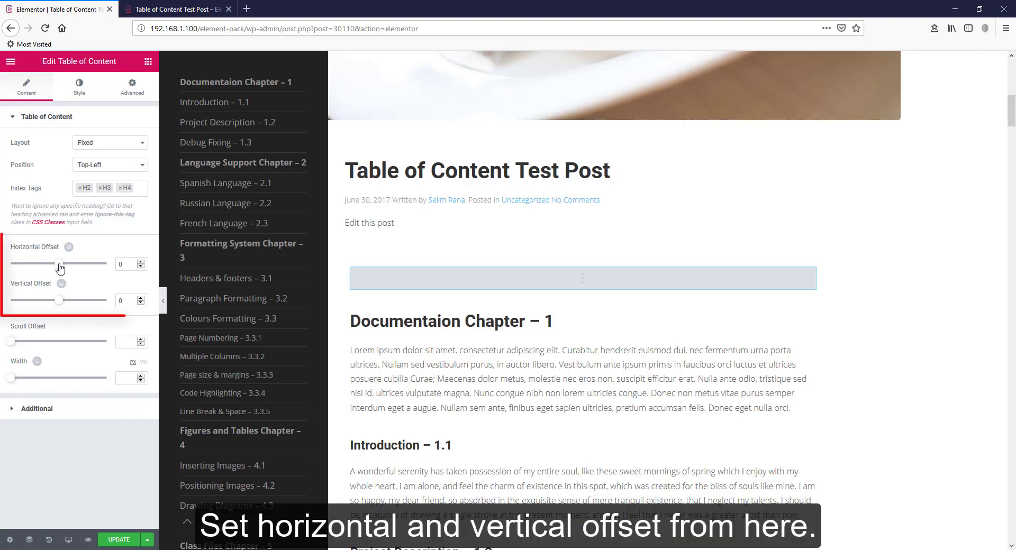
Step: Try a Horizontal Offset of 80 and a Vertical Offset of 82 on the fixed table, and clear both values
{"action": "left_click_drag", "start_coordinate": [57, 264], "coordinate": [73, 268]}
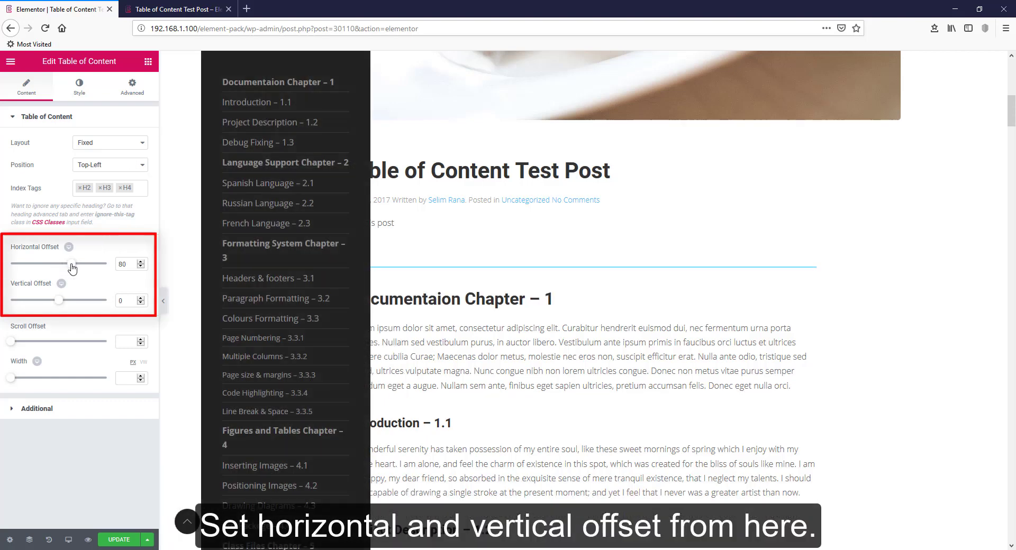
{"action": "left_click_drag", "start_coordinate": [60, 306], "coordinate": [74, 305]}
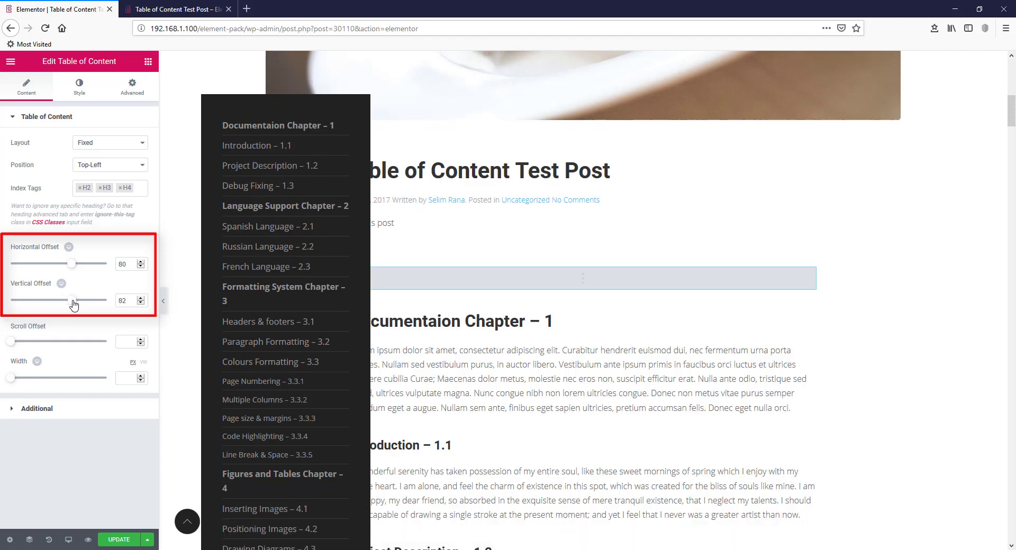
{"action": "left_click", "coordinate": [129, 265]}
{"action": "key", "text": "BackSpace"}
{"action": "left_click", "coordinate": [131, 300]}
{"action": "key", "text": "BackSpace"}
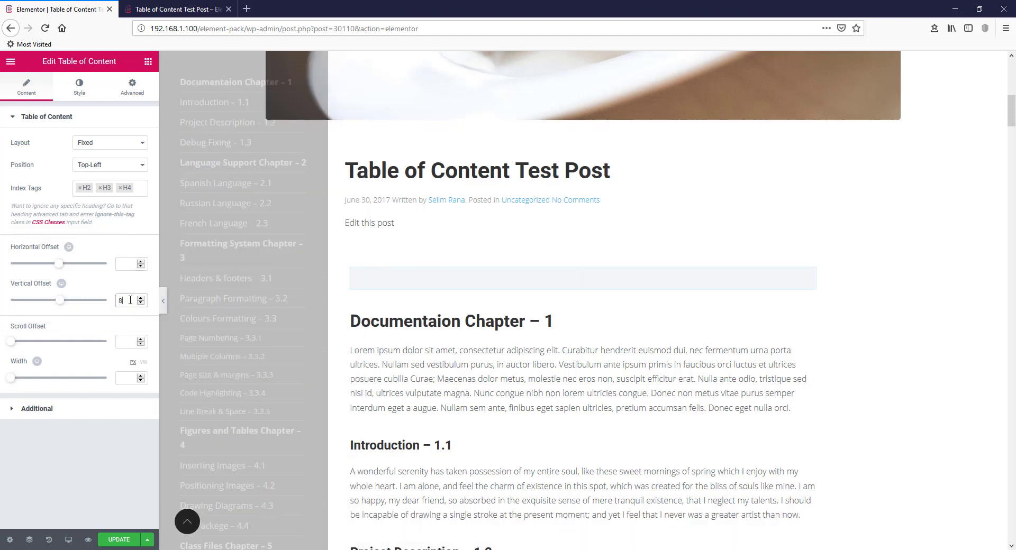
Step: Check the fixed table of content in the Tablet and Mobile previews and return to the Desktop preview
{"action": "left_click", "coordinate": [68, 540]}
{"action": "left_click", "coordinate": [52, 493]}
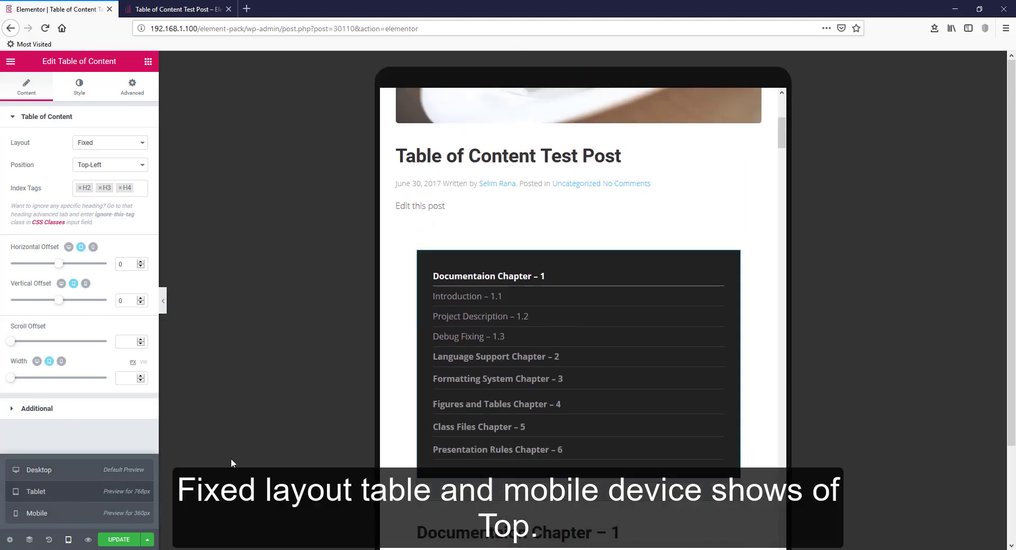
{"action": "scroll", "coordinate": [728, 302], "scroll_direction": "down", "scroll_amount": 4}
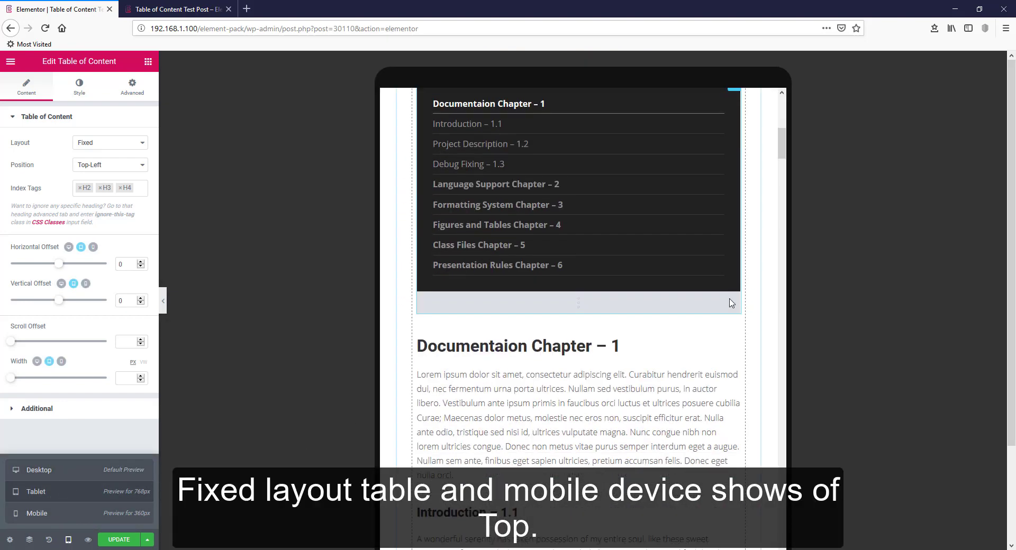
{"action": "left_click", "coordinate": [37, 514]}
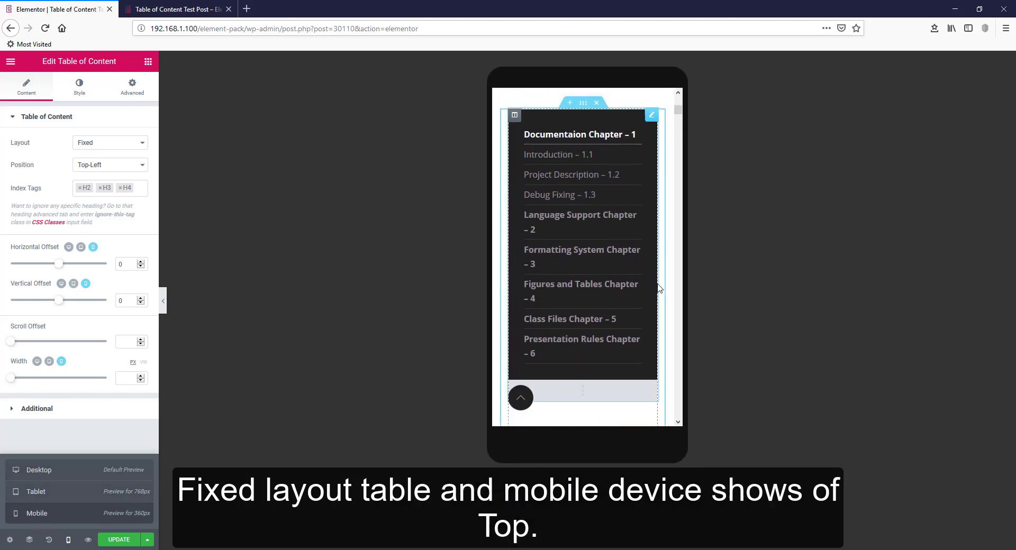
{"action": "left_click", "coordinate": [45, 471]}
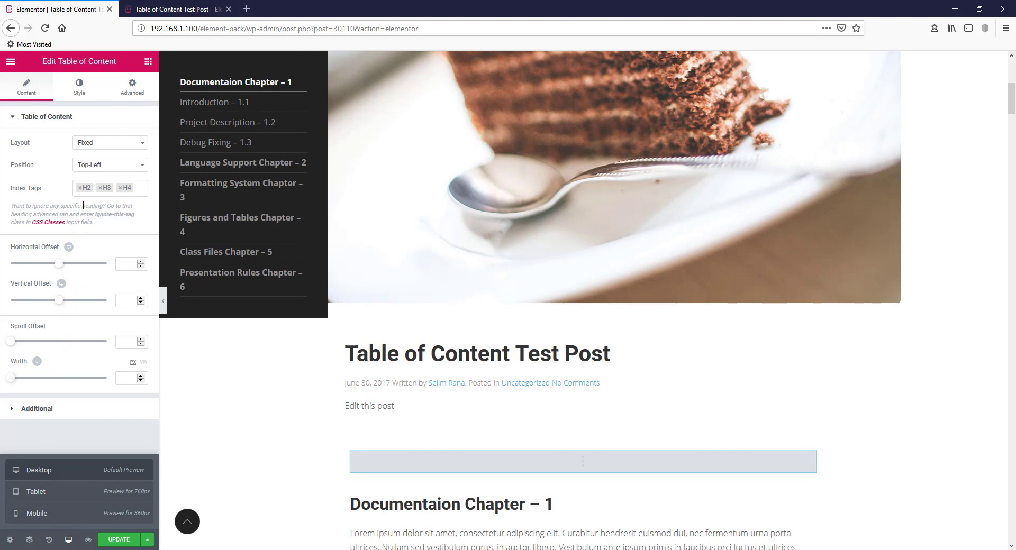
Step: Change the layout to Dropdown and check how the Table Of Index opens and closes
{"action": "left_click", "coordinate": [91, 149]}
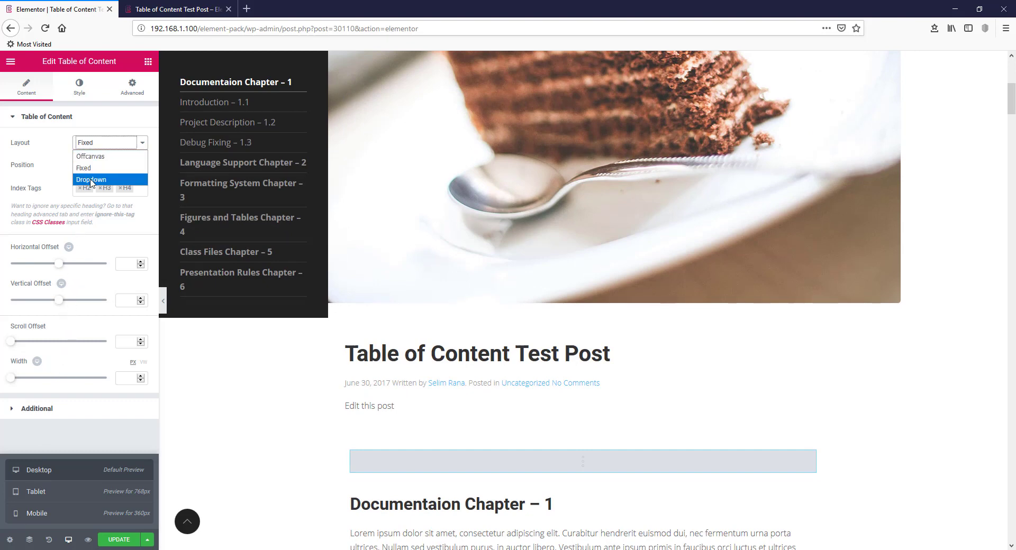
{"action": "left_click", "coordinate": [90, 177]}
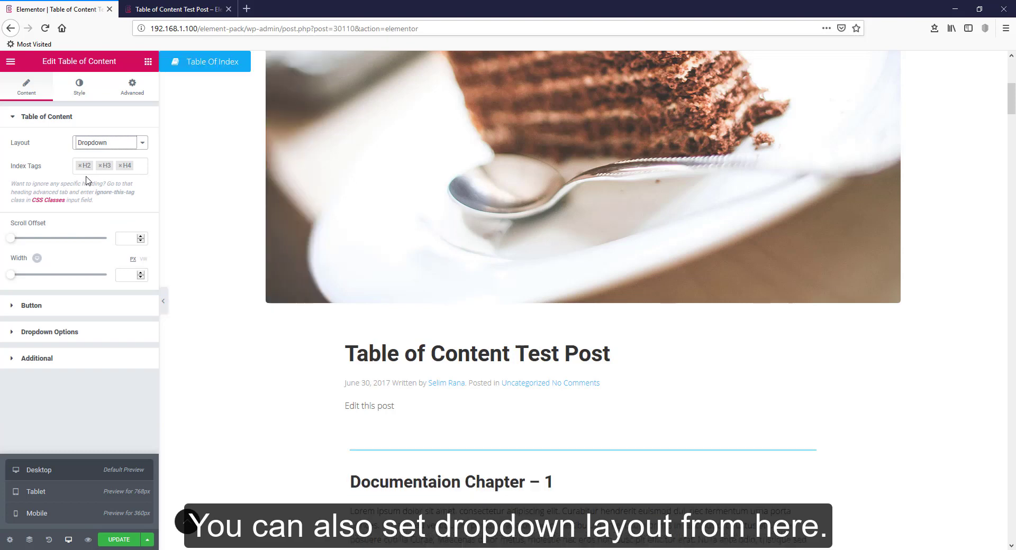
{"action": "left_click", "coordinate": [213, 65]}
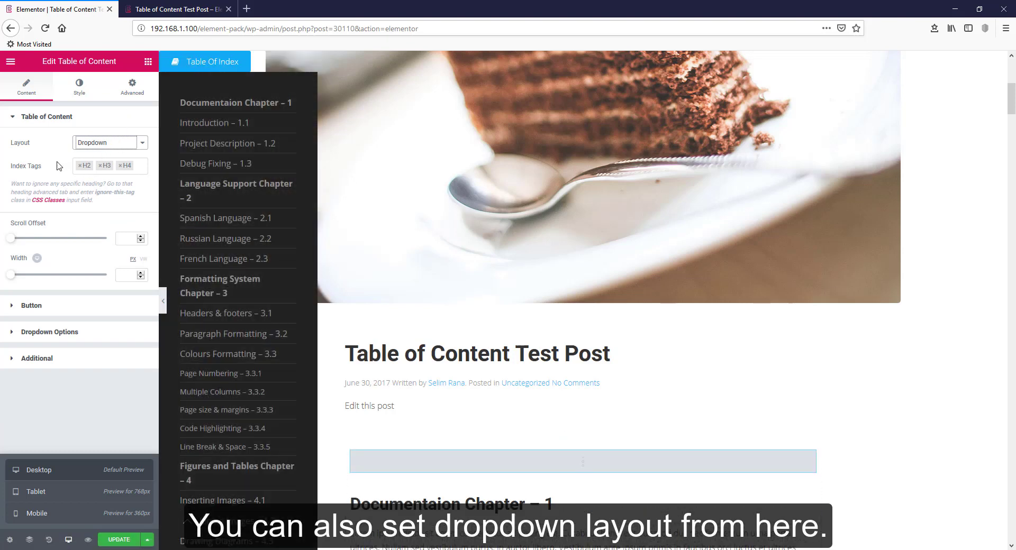
{"action": "left_click", "coordinate": [86, 460]}
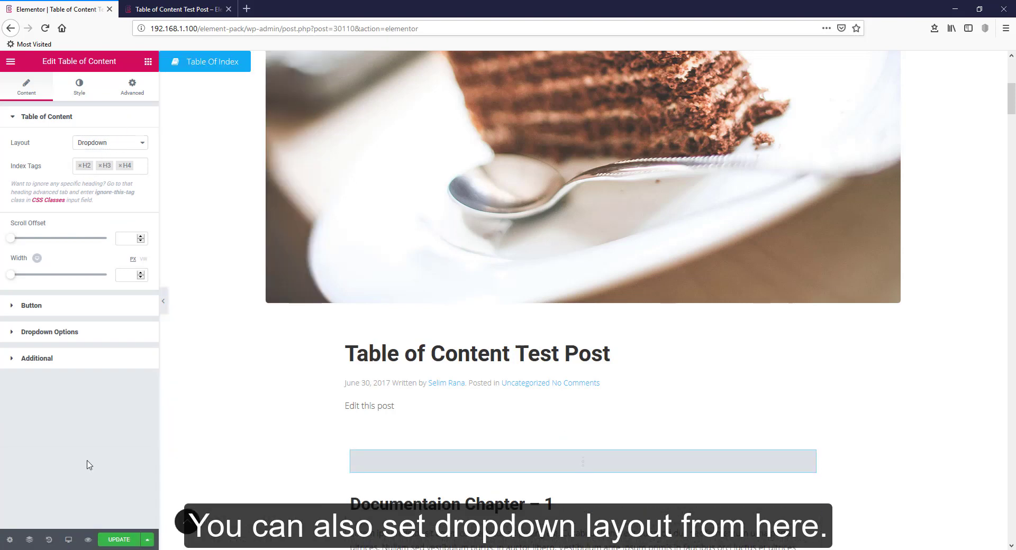
Step: Review the Index Area selector in the Additional settings and turn off Auto Collapse Sub Index
{"action": "left_click", "coordinate": [38, 359]}
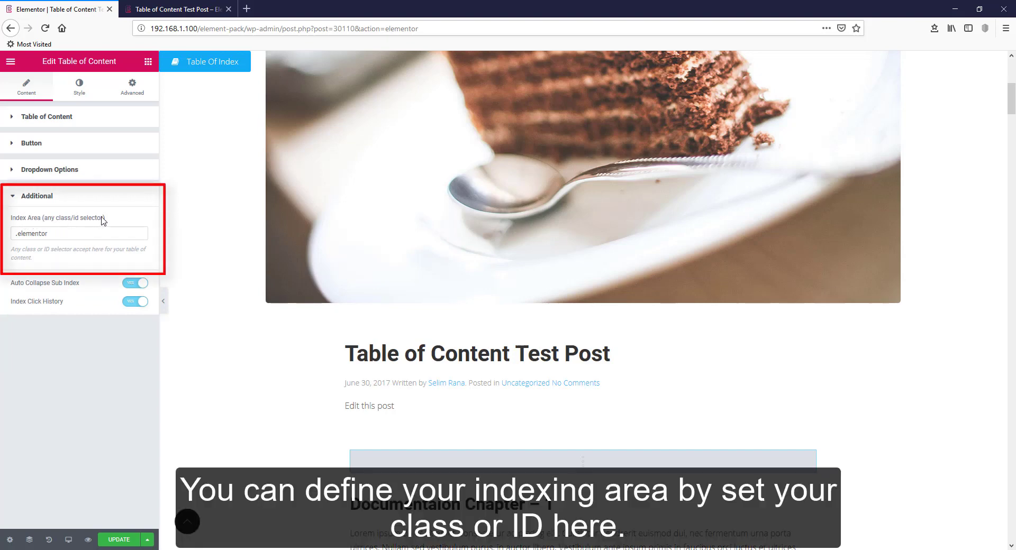
{"action": "left_click_drag", "start_coordinate": [64, 233], "coordinate": [10, 236]}
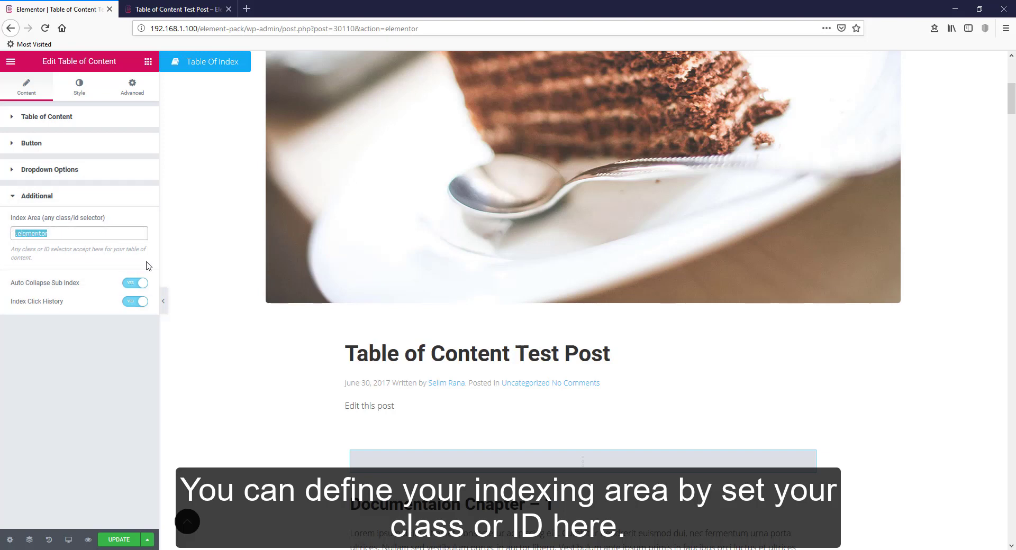
{"action": "scroll", "coordinate": [267, 399], "scroll_direction": "down", "scroll_amount": 5}
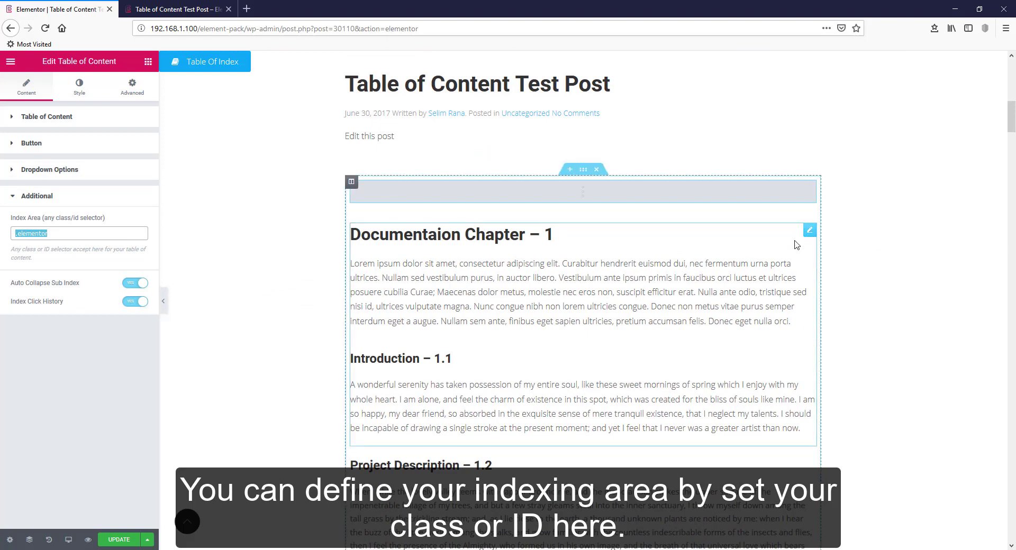
{"action": "left_click", "coordinate": [65, 234]}
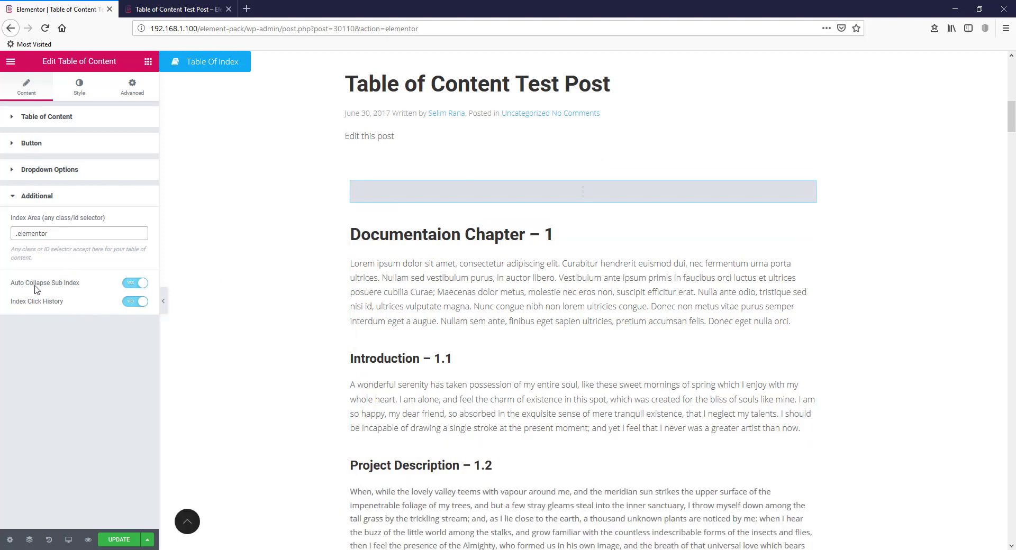
{"action": "left_click", "coordinate": [131, 285]}
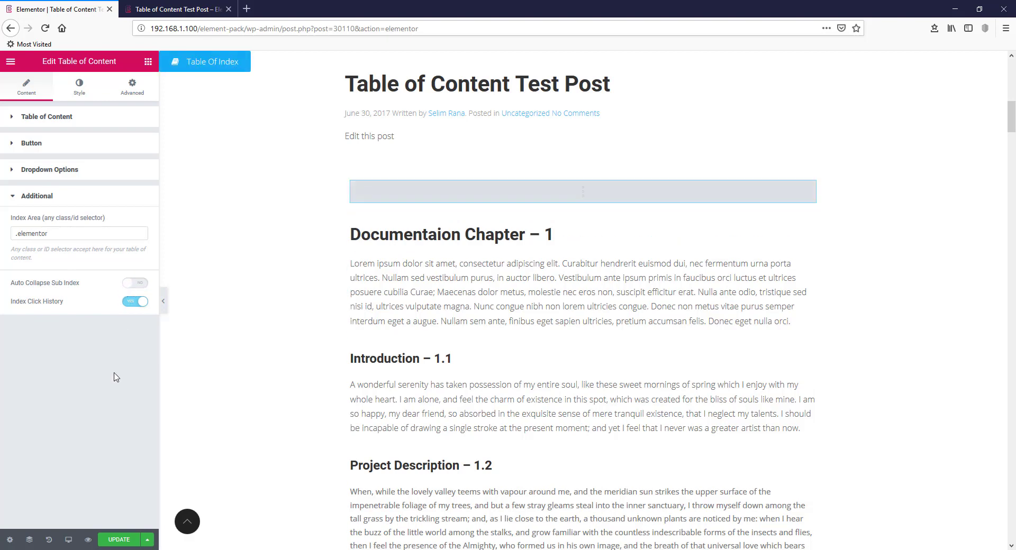
Step: Set the table of content layout back to Offcanvas, reopen the Additional settings and update the post
{"action": "left_click", "coordinate": [48, 117]}
{"action": "left_click", "coordinate": [79, 143]}
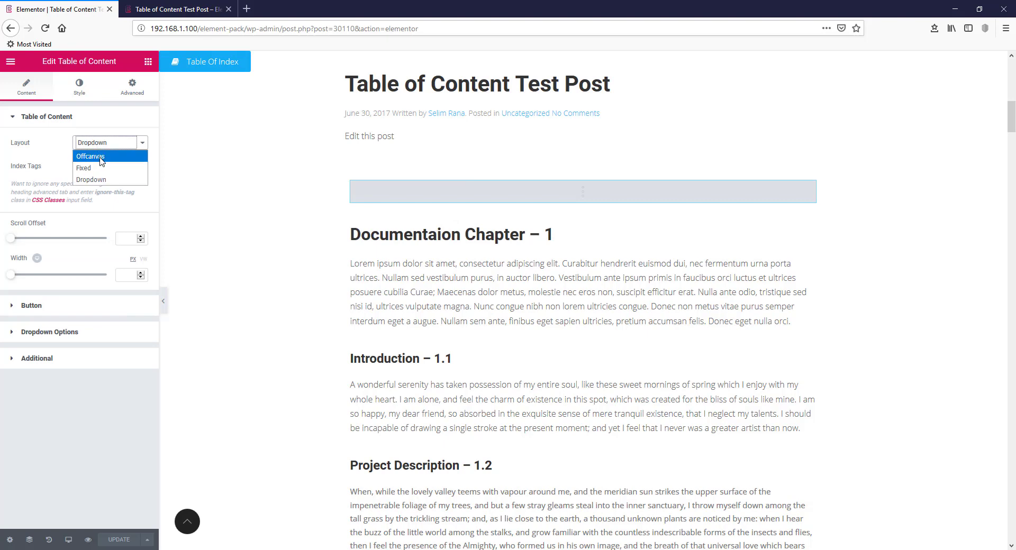
{"action": "left_click", "coordinate": [102, 157]}
{"action": "left_click", "coordinate": [46, 360]}
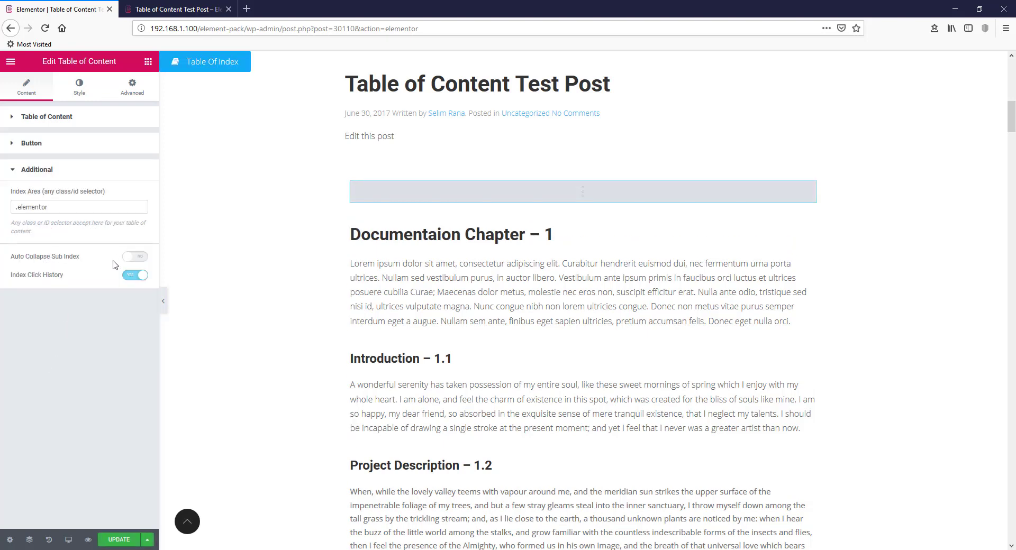
{"action": "left_click", "coordinate": [121, 540]}
Step: Open the Table Of Index in the post preview and check its sub-index entries while going through the post
{"action": "left_click", "coordinate": [180, 9]}
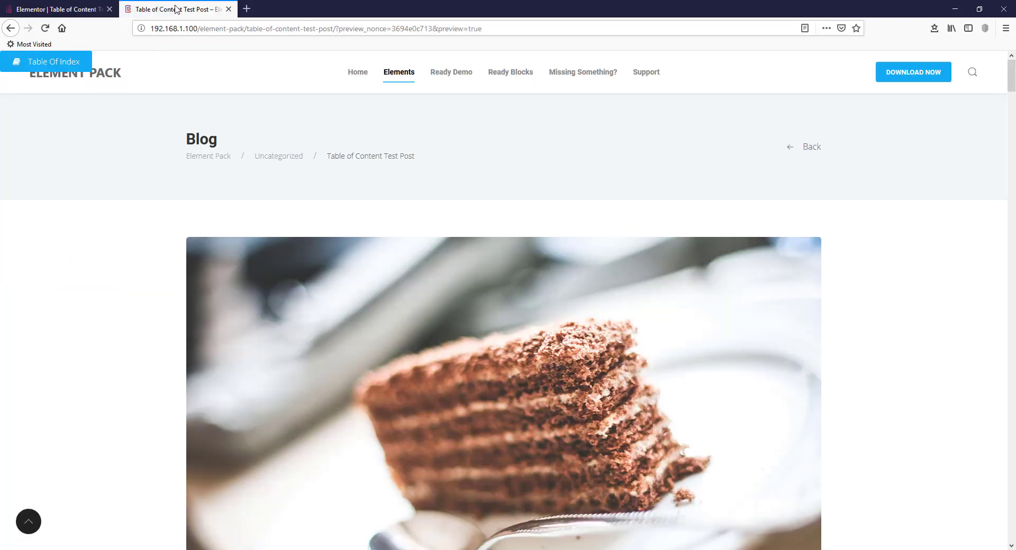
{"action": "left_click", "coordinate": [57, 62]}
{"action": "scroll", "coordinate": [560, 168], "scroll_direction": "down", "scroll_amount": 5}
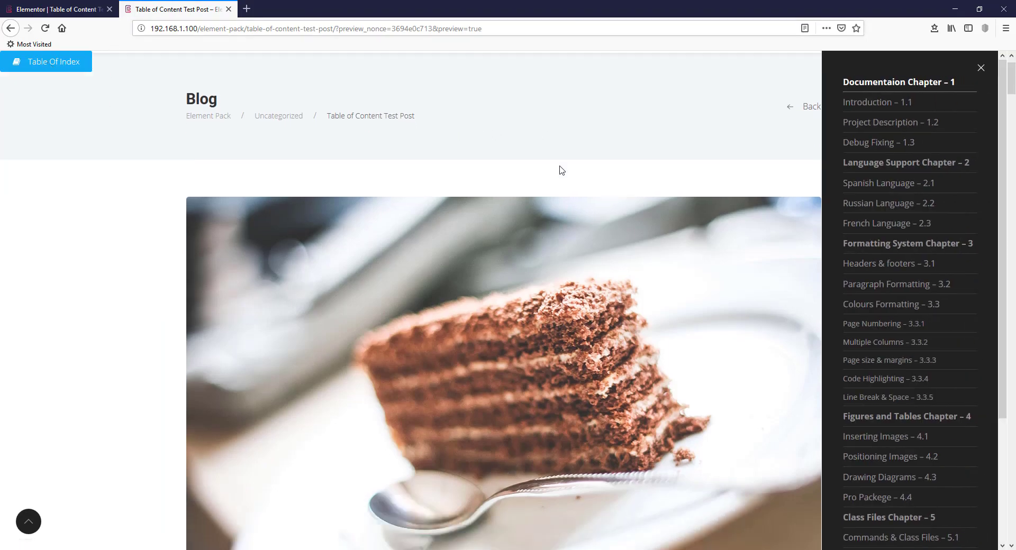
{"action": "scroll", "coordinate": [665, 191], "scroll_direction": "down", "scroll_amount": 4}
{"action": "scroll", "coordinate": [857, 395], "scroll_direction": "down", "scroll_amount": 3}
{"action": "scroll", "coordinate": [860, 370], "scroll_direction": "up", "scroll_amount": 3}
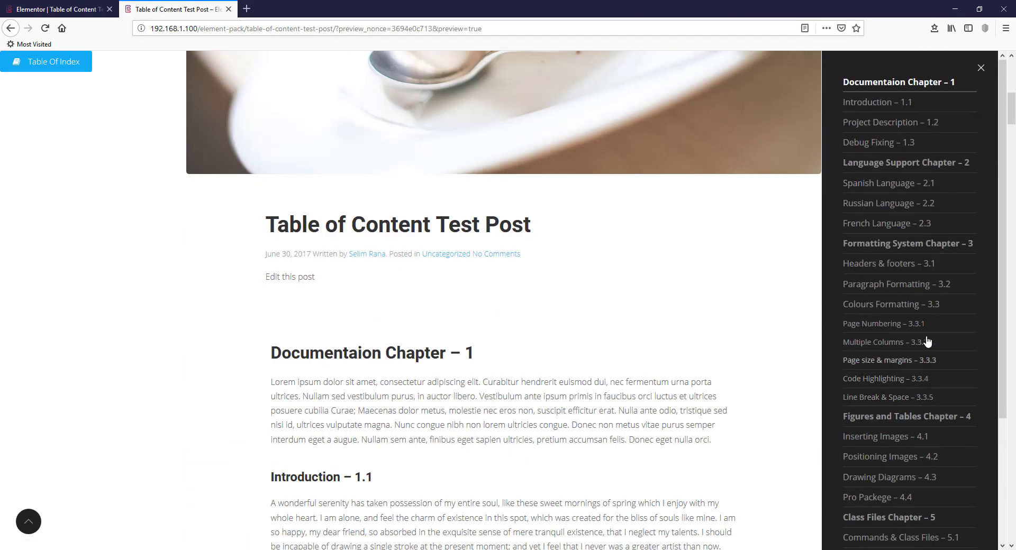
Step: Jump to Language Support Chapter – 2 and Debug Fixing – 1.3 from the open index and look through the post
{"action": "left_click", "coordinate": [874, 164]}
{"action": "left_click", "coordinate": [882, 143]}
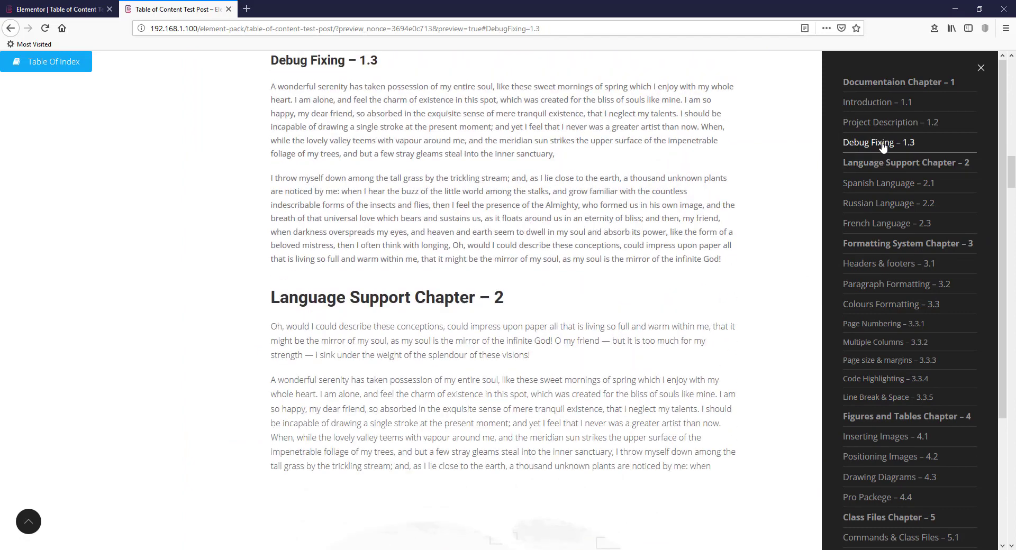
{"action": "scroll", "coordinate": [883, 258], "scroll_direction": "down", "scroll_amount": 1}
{"action": "scroll", "coordinate": [882, 257], "scroll_direction": "down", "scroll_amount": 2}
{"action": "scroll", "coordinate": [882, 258], "scroll_direction": "up", "scroll_amount": 3}
Step: Return to the Elementor editor, turn on Auto Collapse Sub Index and update the post
{"action": "left_click", "coordinate": [38, 7]}
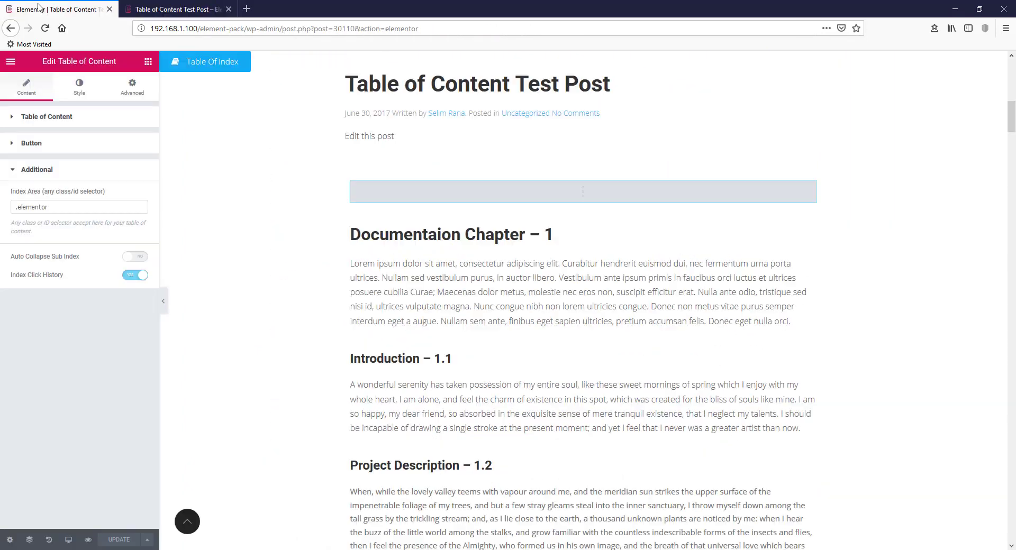
{"action": "left_click", "coordinate": [130, 258]}
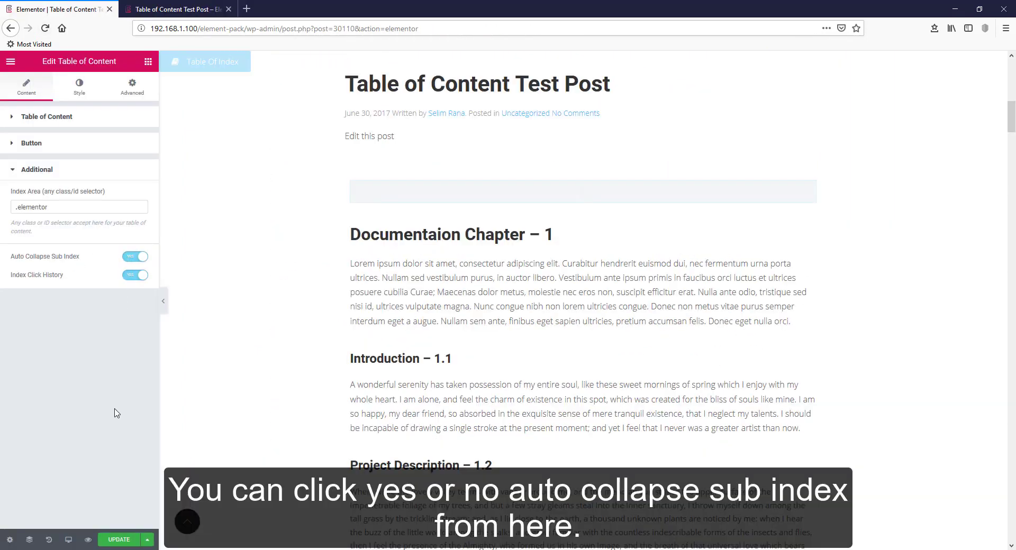
{"action": "left_click", "coordinate": [120, 540]}
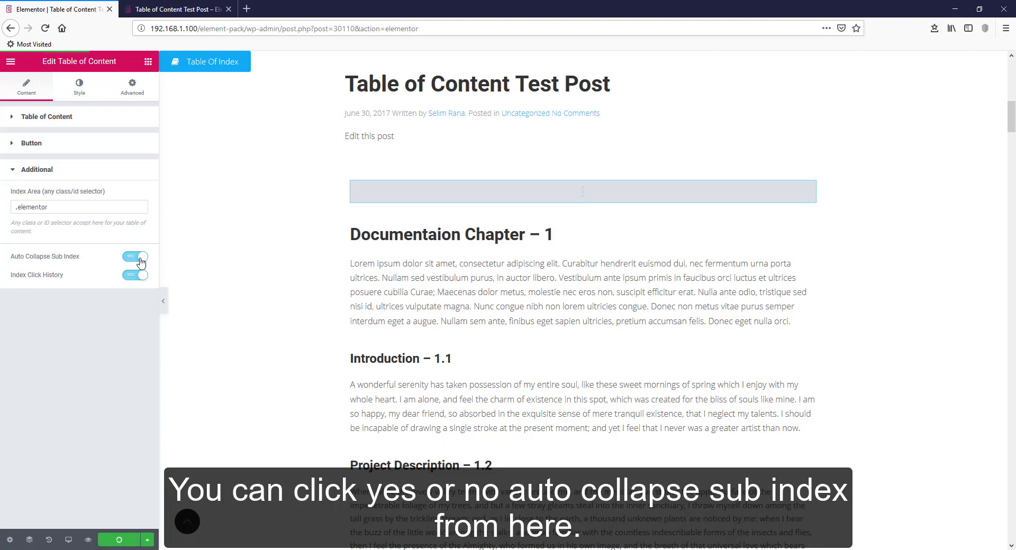
Step: Open the Table Of Index in the post preview and check the sub-index collapsing using Language Support Chapter – 2 and Formatting System Chapter – 3
{"action": "left_click", "coordinate": [182, 7]}
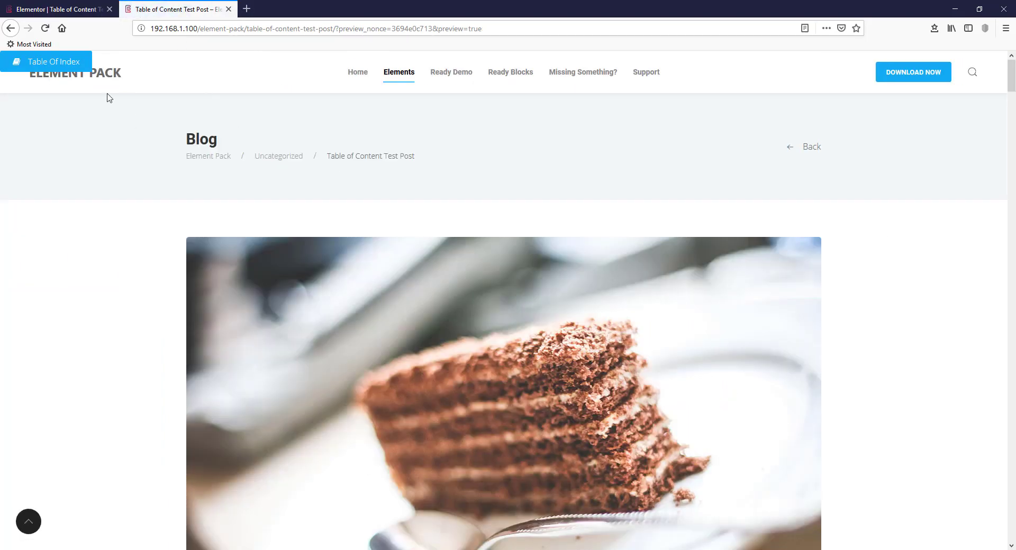
{"action": "left_click", "coordinate": [63, 69]}
{"action": "scroll", "coordinate": [710, 195], "scroll_direction": "down", "scroll_amount": 4}
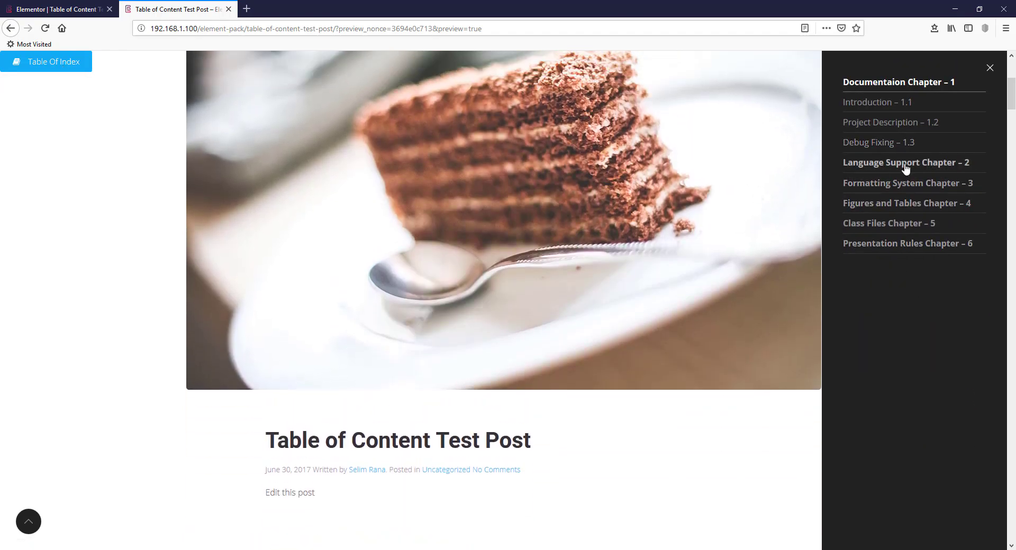
{"action": "left_click", "coordinate": [903, 163]}
{"action": "left_click", "coordinate": [905, 183]}
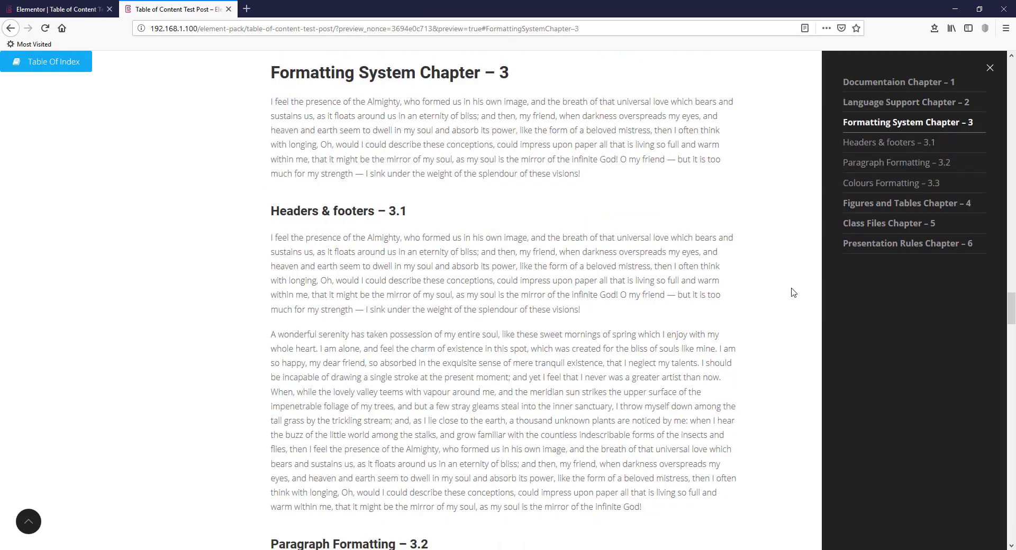
{"action": "scroll", "coordinate": [792, 290], "scroll_direction": "down", "scroll_amount": 3}
{"action": "scroll", "coordinate": [793, 292], "scroll_direction": "down", "scroll_amount": 2}
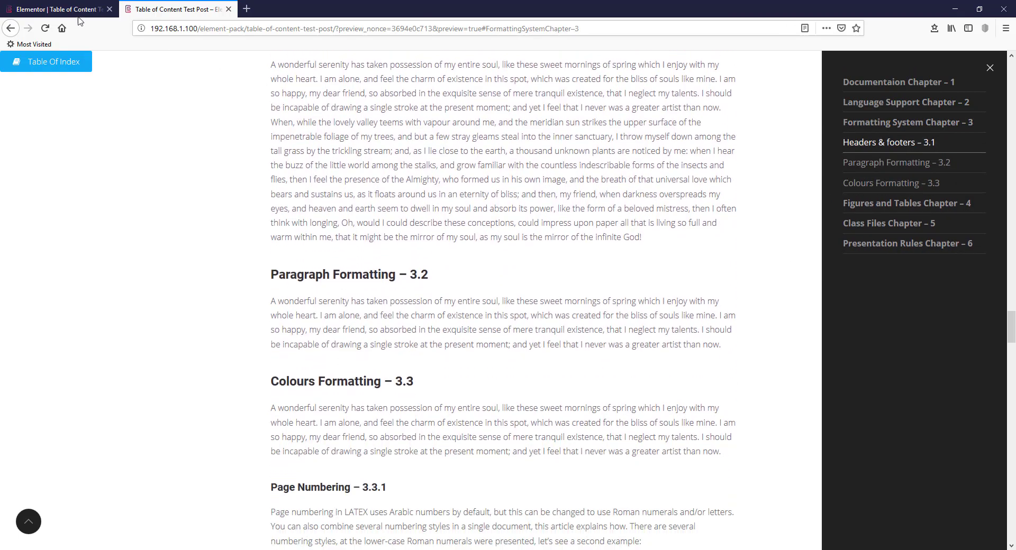
Step: Test Index Click History in the preview by visiting several index entries, ending at Figures and Tables Chapter – 4, and going back through them
{"action": "left_click", "coordinate": [63, 9]}
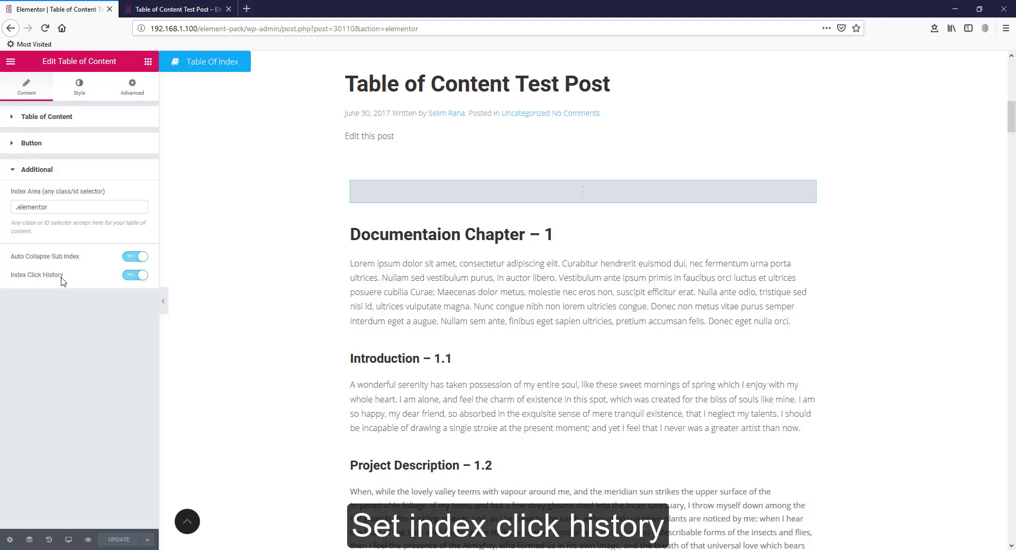
{"action": "left_click", "coordinate": [178, 9]}
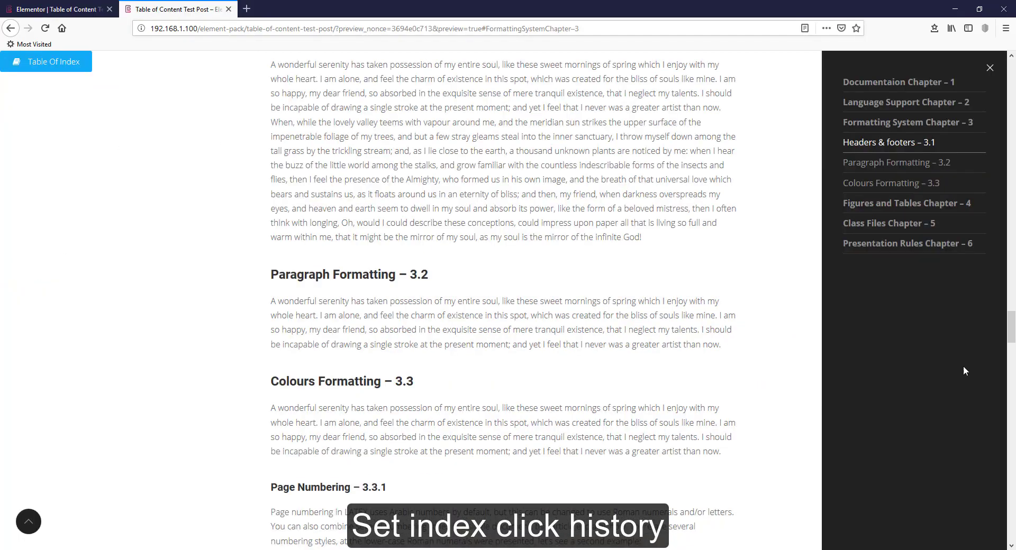
{"action": "scroll", "coordinate": [963, 367], "scroll_direction": "up", "scroll_amount": 5}
{"action": "left_click", "coordinate": [910, 84]}
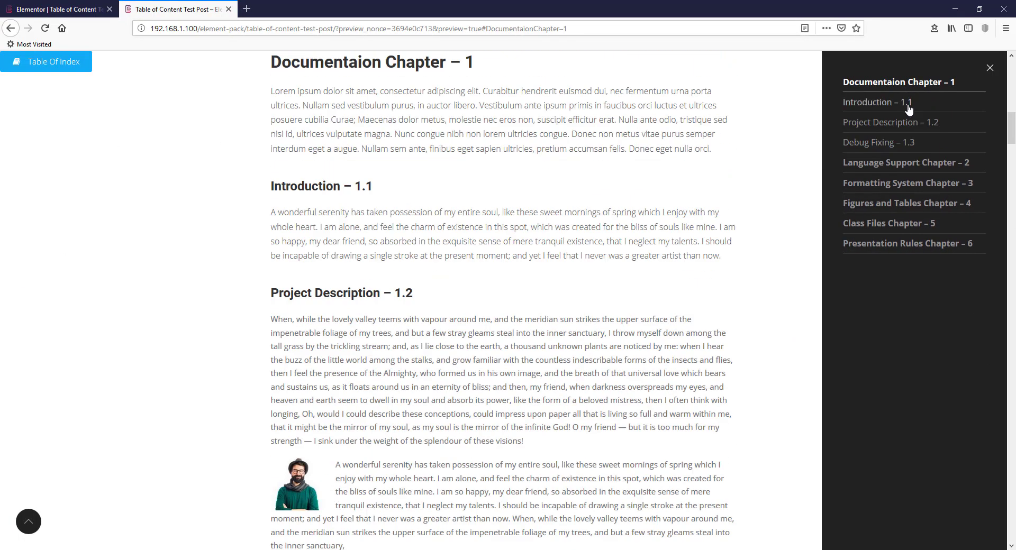
{"action": "left_click", "coordinate": [908, 105]}
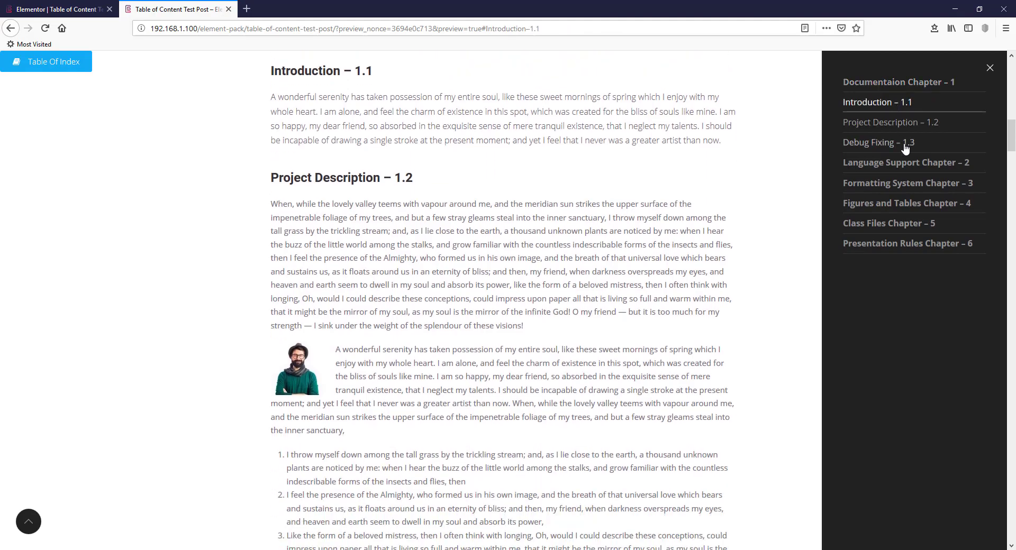
{"action": "left_click", "coordinate": [905, 149]}
{"action": "left_click", "coordinate": [919, 204]}
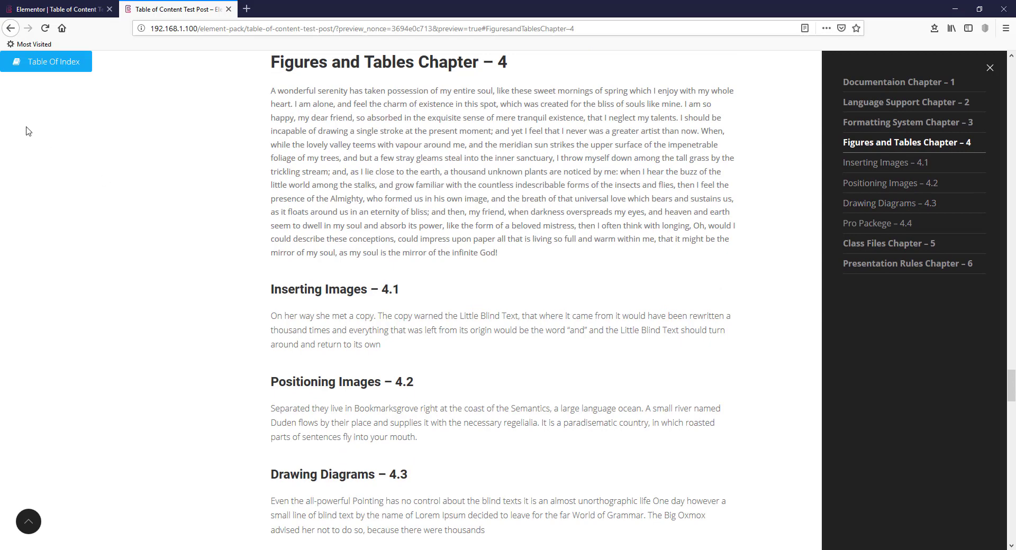
{"action": "left_click", "coordinate": [10, 29]}
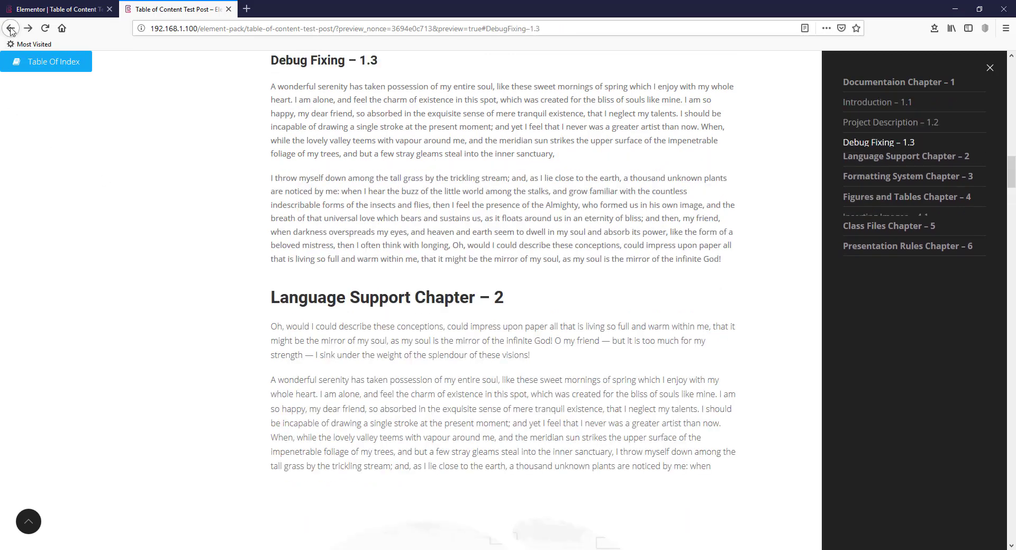
{"action": "left_click", "coordinate": [11, 29]}
{"action": "left_click", "coordinate": [11, 29]}
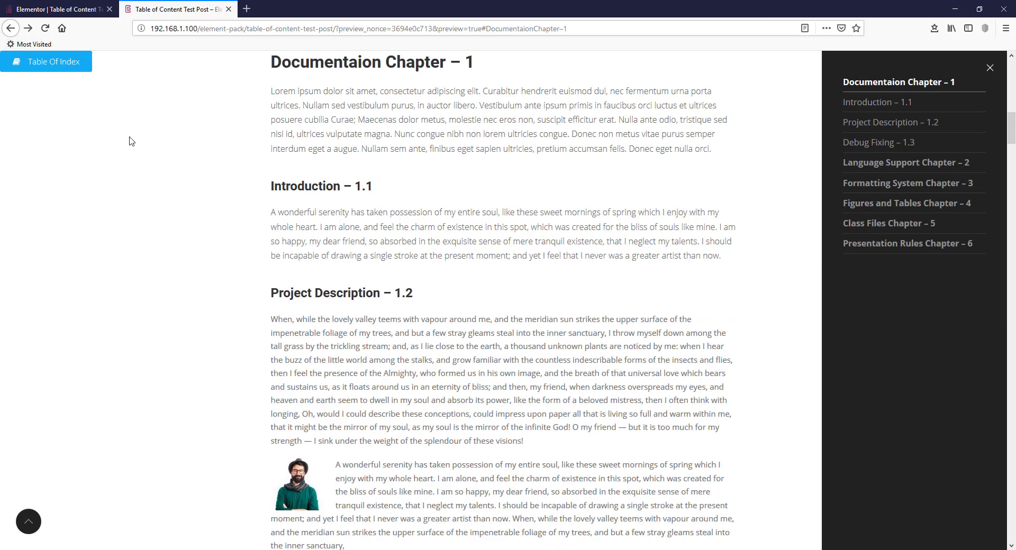
Step: In the editor's widget style settings, set the button background to #ffc72f and its icon color to #000000
{"action": "left_click", "coordinate": [60, 8]}
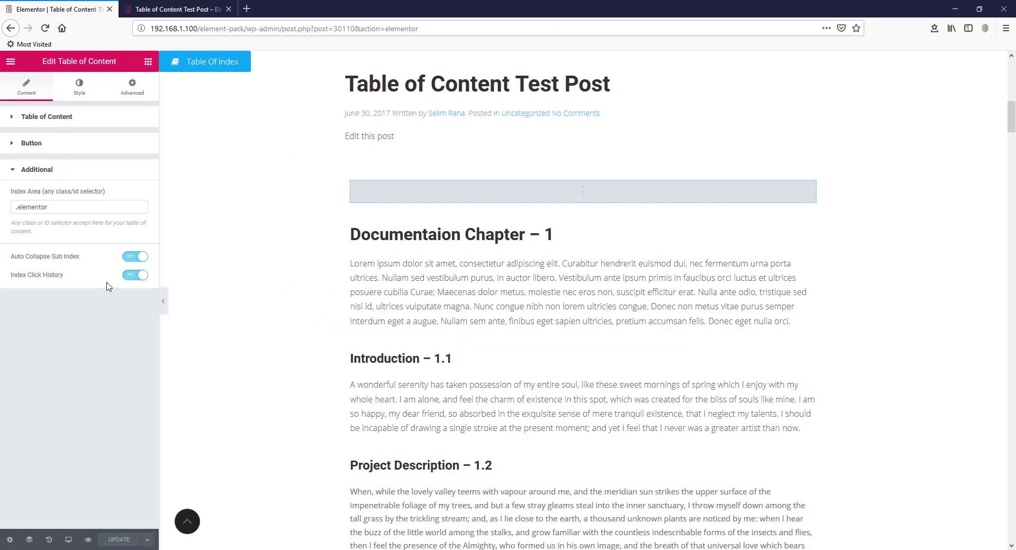
{"action": "left_click", "coordinate": [79, 96]}
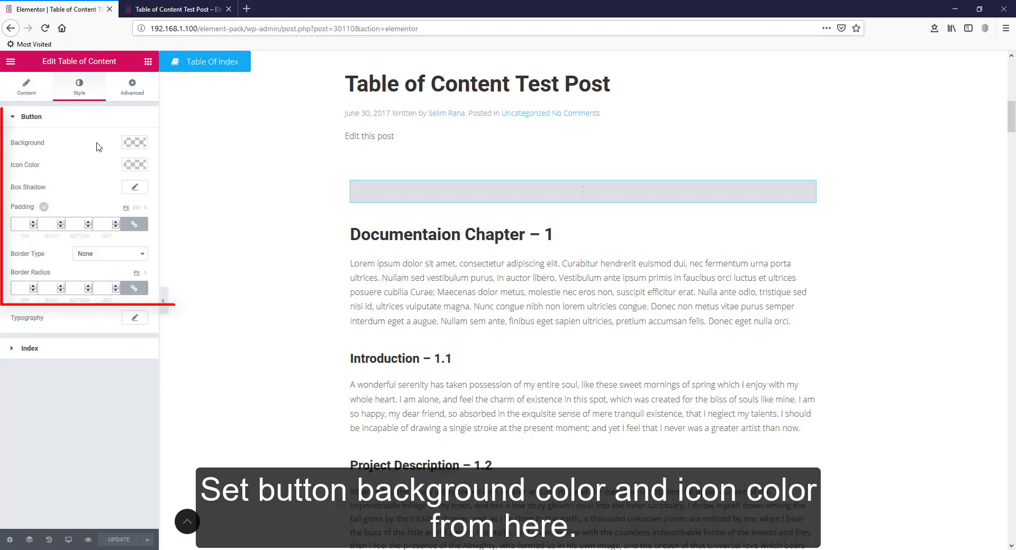
{"action": "left_click", "coordinate": [134, 143]}
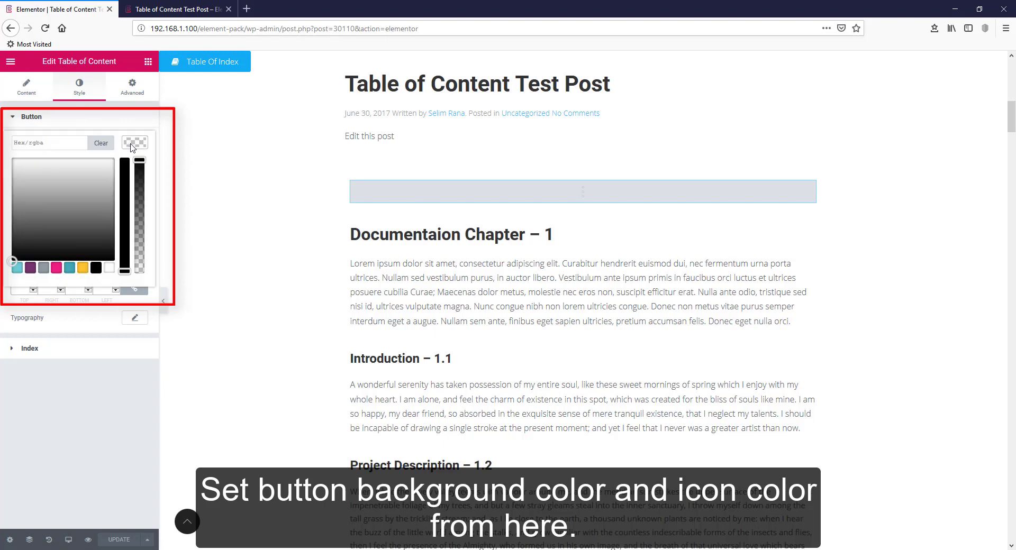
{"action": "left_click", "coordinate": [84, 267]}
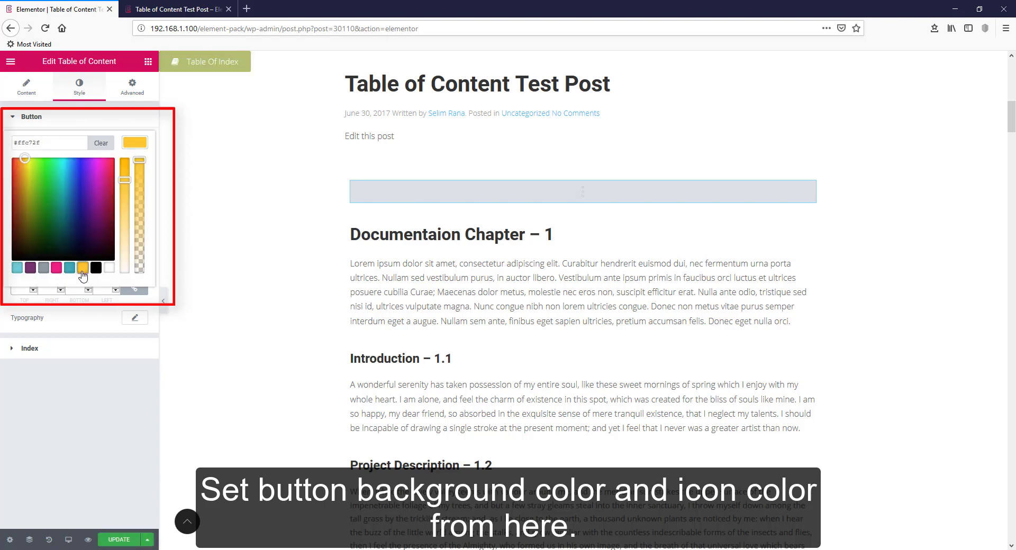
{"action": "left_click", "coordinate": [136, 145]}
{"action": "left_click", "coordinate": [131, 170]}
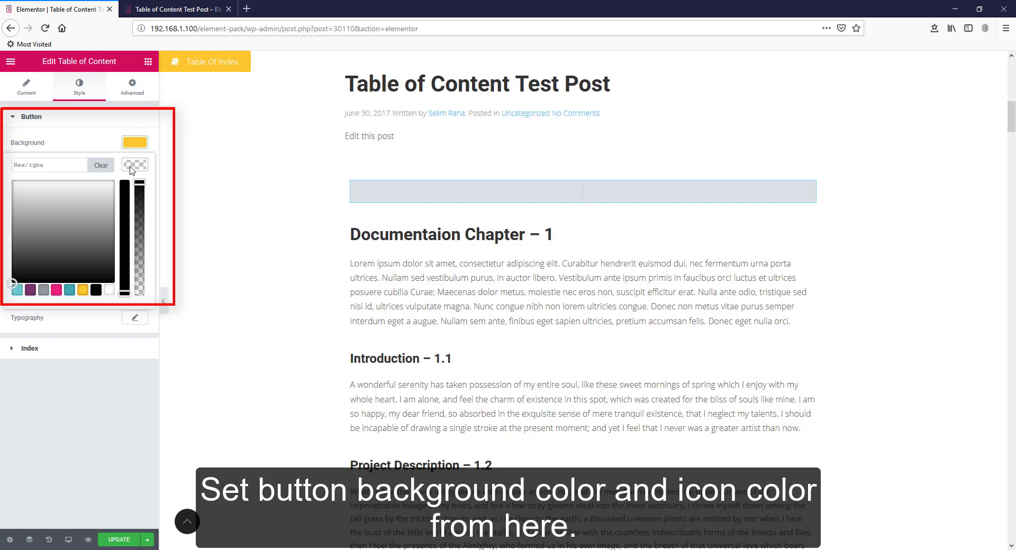
{"action": "left_click", "coordinate": [96, 290]}
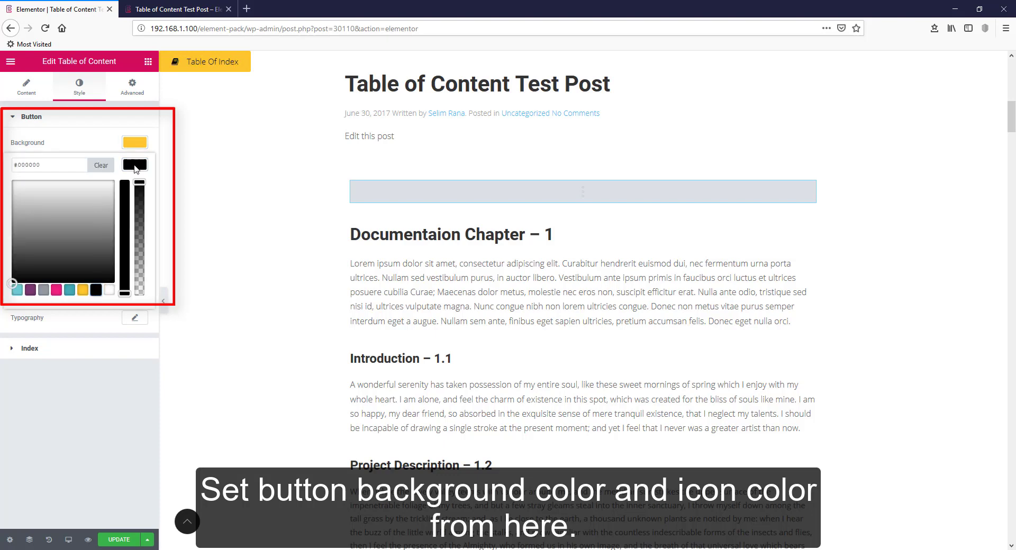
{"action": "left_click", "coordinate": [136, 167]}
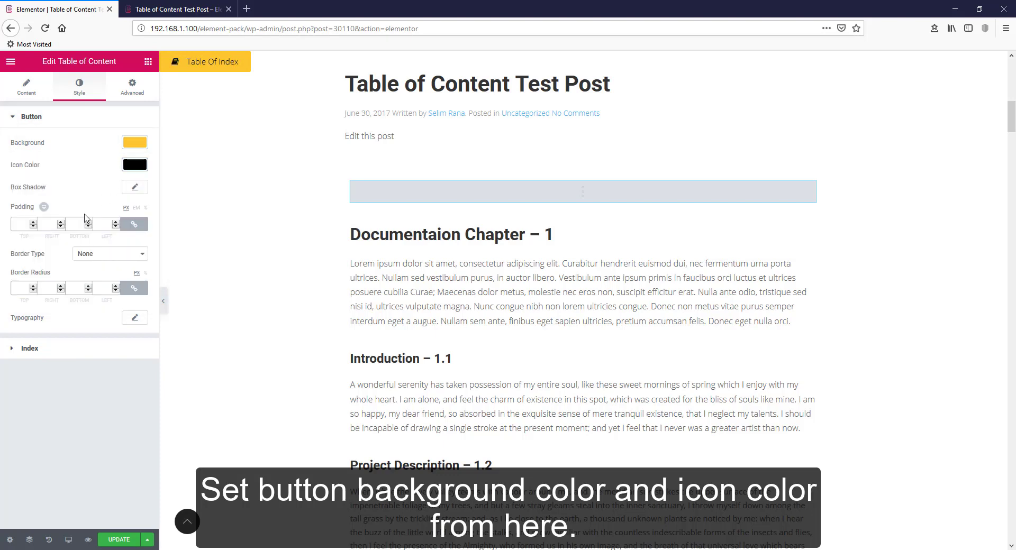
Step: Set the index background color to purple #763572
{"action": "left_click", "coordinate": [46, 353]}
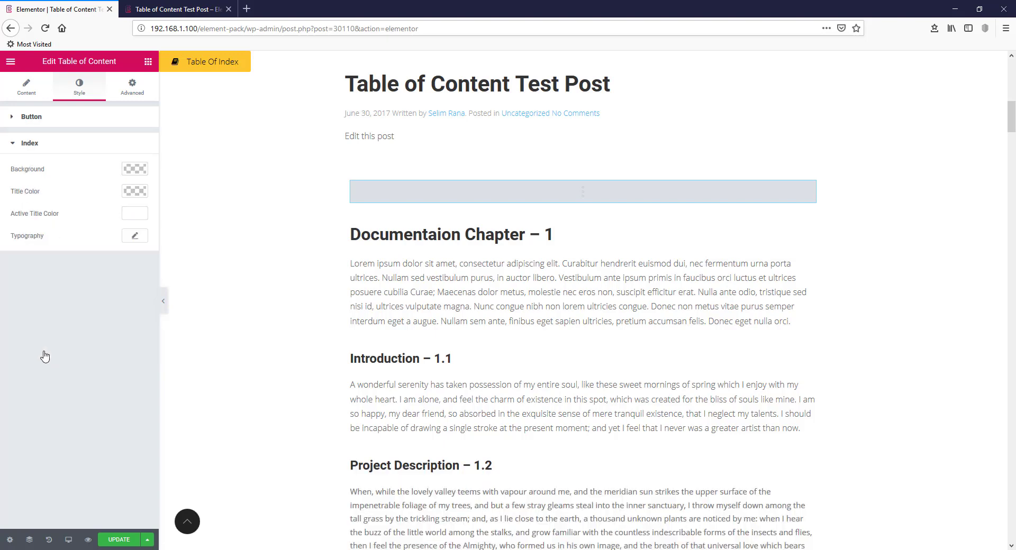
{"action": "left_click", "coordinate": [136, 168]}
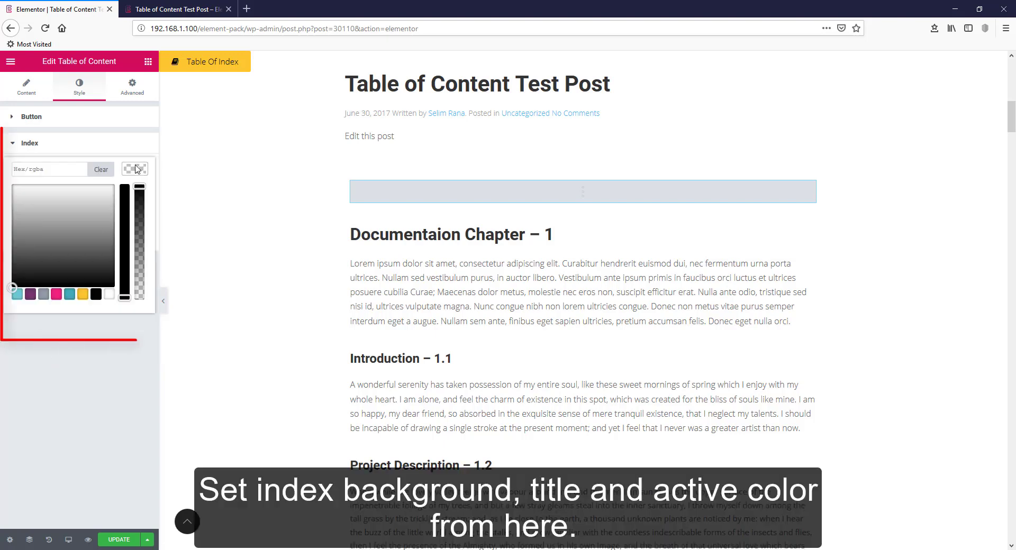
{"action": "left_click", "coordinate": [30, 294]}
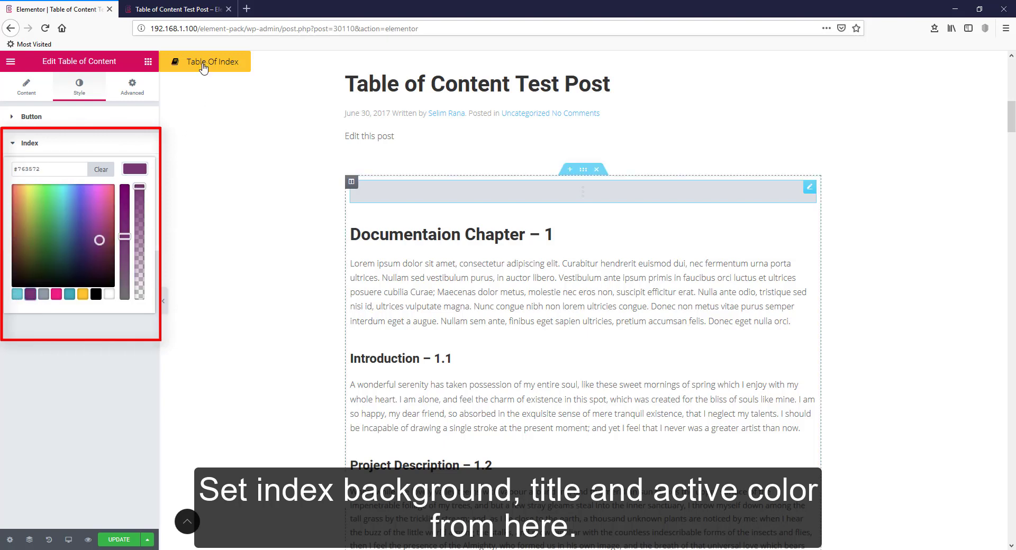
{"action": "left_click", "coordinate": [136, 171]}
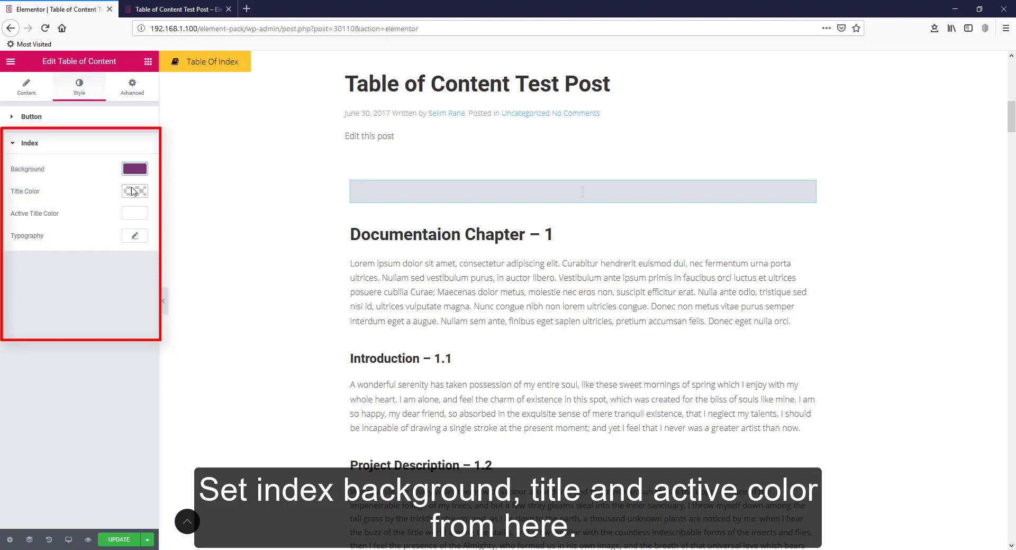
Step: Set the index title color to #ffffff and the active title color to light grey
{"action": "left_click", "coordinate": [137, 192]}
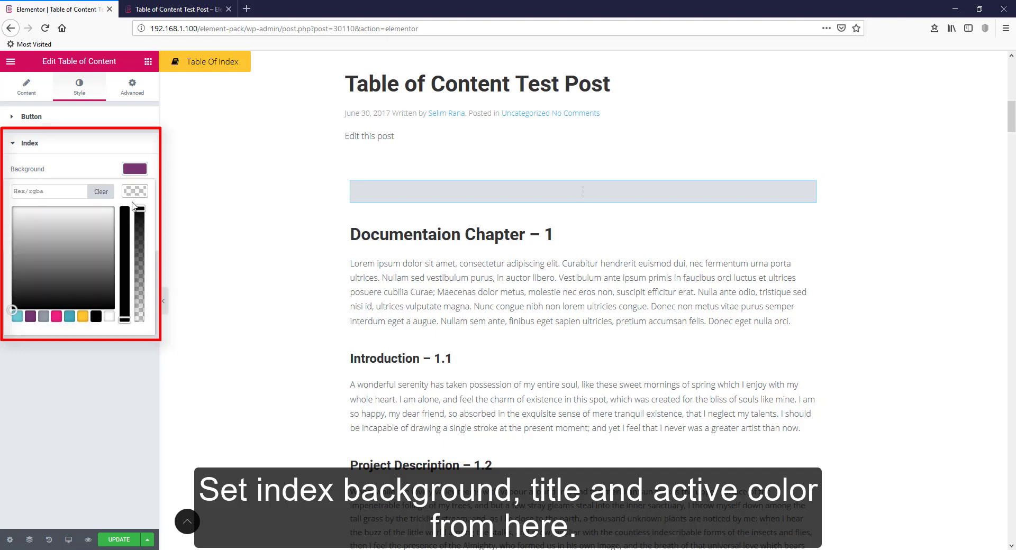
{"action": "left_click", "coordinate": [109, 316]}
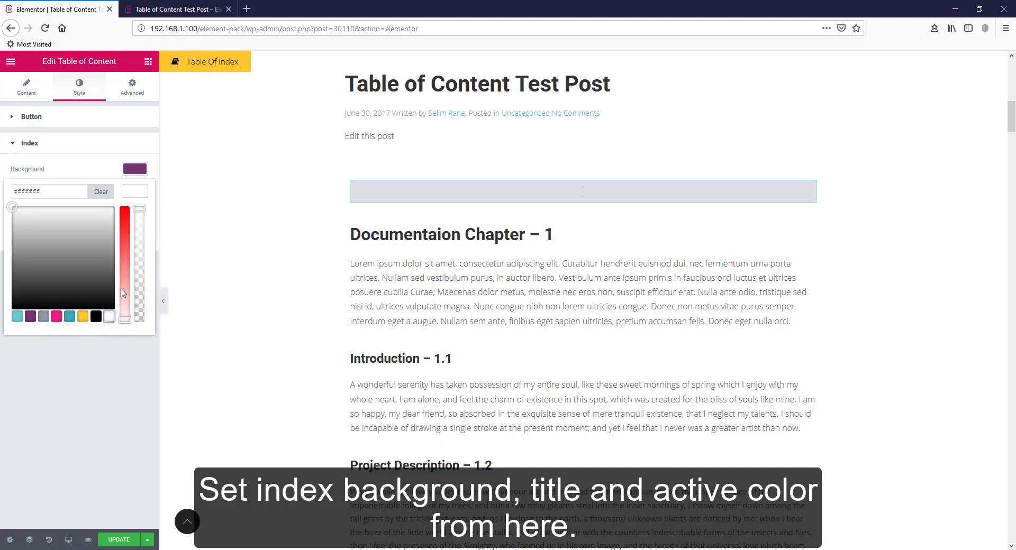
{"action": "left_click", "coordinate": [130, 193]}
{"action": "left_click", "coordinate": [127, 216]}
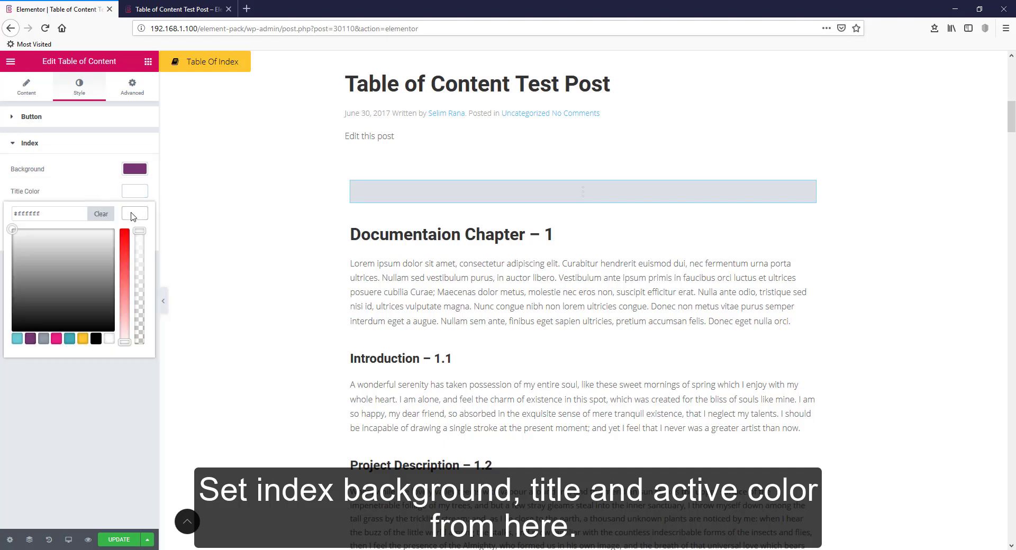
{"action": "left_click", "coordinate": [56, 252]}
{"action": "left_click", "coordinate": [122, 455]}
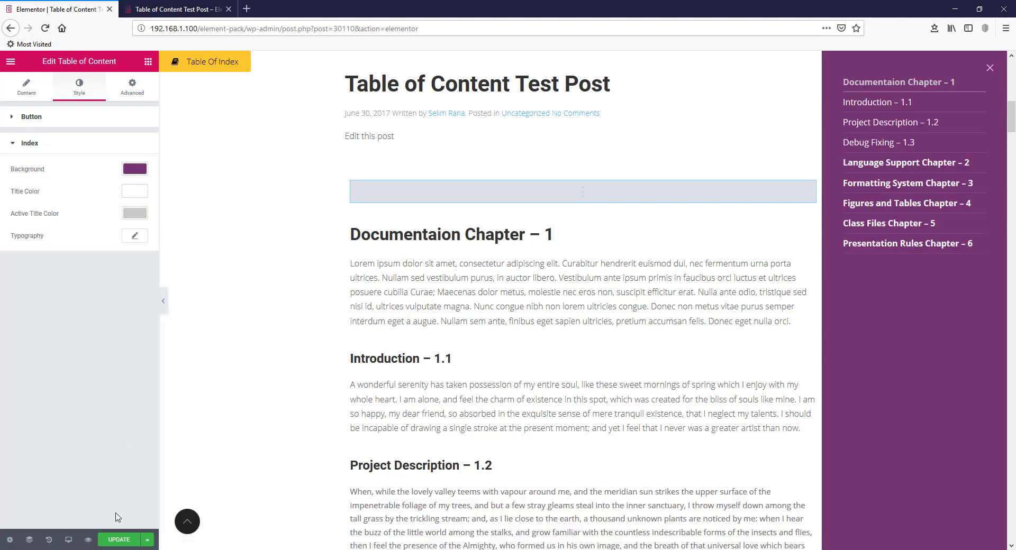
Step: Update the post and check the restyled Table Of Index and its Language Support Chapter – 2 entry in the preview
{"action": "left_click", "coordinate": [120, 540]}
{"action": "left_click", "coordinate": [183, 10]}
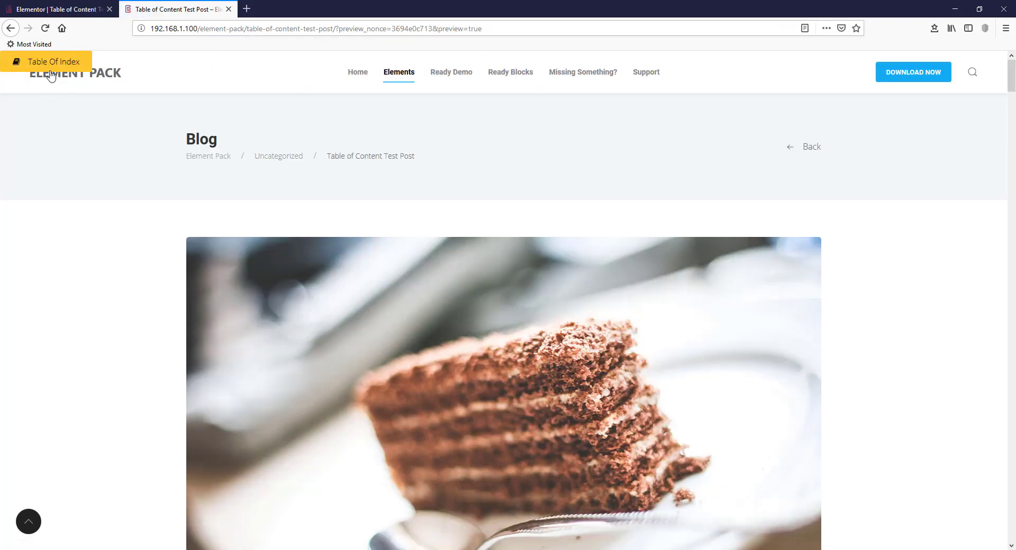
{"action": "left_click", "coordinate": [54, 64]}
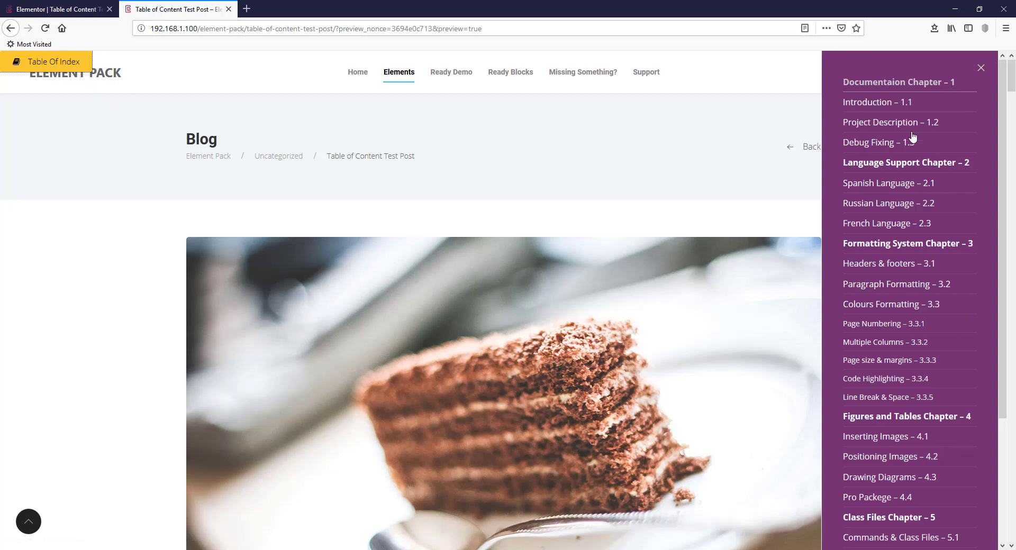
{"action": "left_click", "coordinate": [906, 164]}
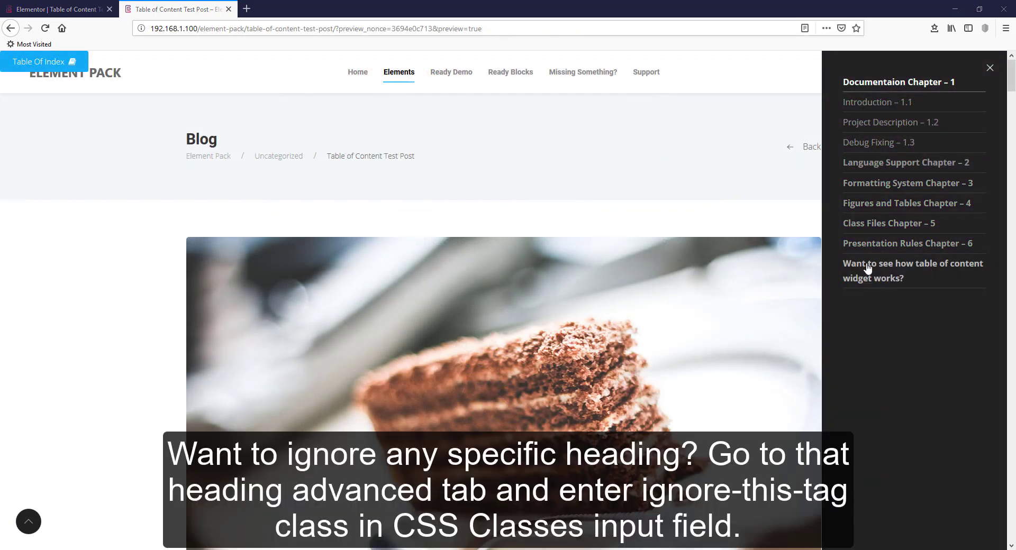
Step: Back in the editor, give the "Want to see how table of content widget works?" heading the CSS class ignore-this-tag from the widget's hint
{"action": "left_click", "coordinate": [79, 9]}
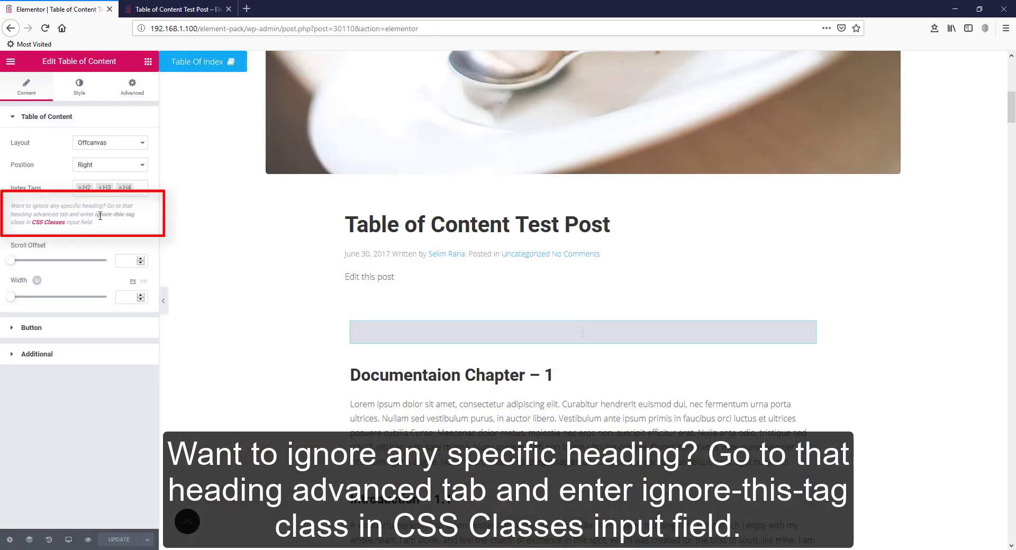
{"action": "left_click_drag", "start_coordinate": [95, 215], "coordinate": [130, 216]}
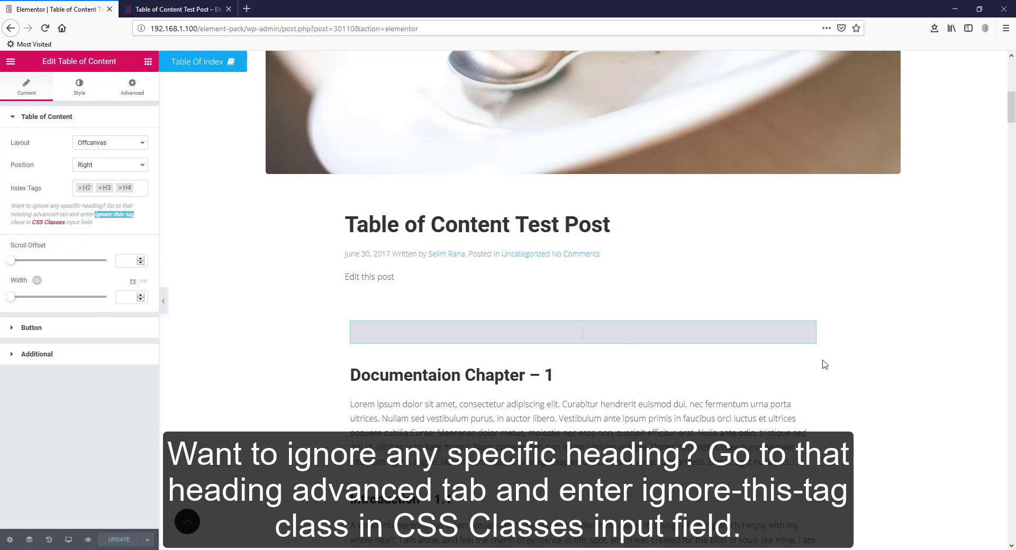
{"action": "scroll", "coordinate": [823, 363], "scroll_direction": "down", "scroll_amount": 15}
{"action": "scroll", "coordinate": [844, 372], "scroll_direction": "down", "scroll_amount": 20}
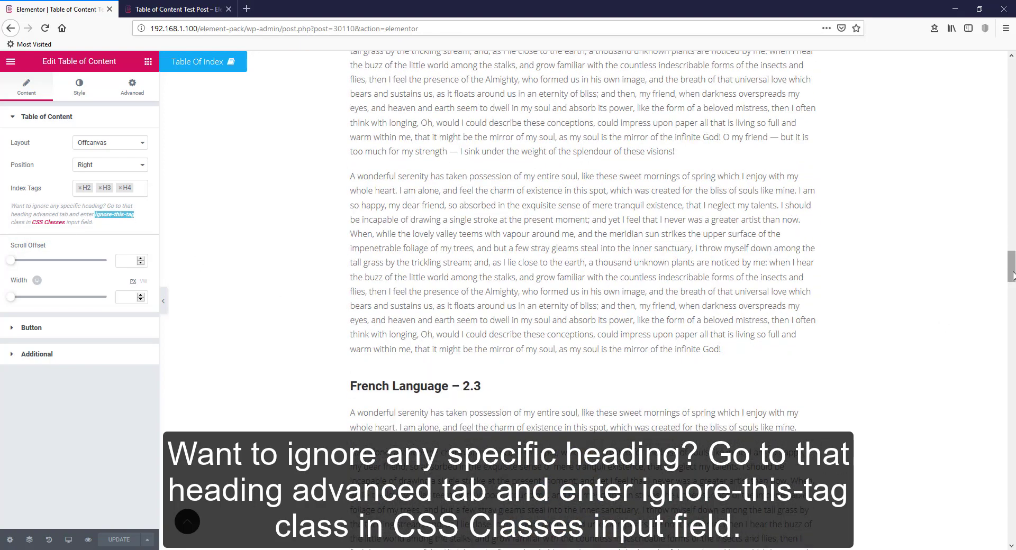
{"action": "left_click_drag", "start_coordinate": [1013, 498], "coordinate": [1013, 496]}
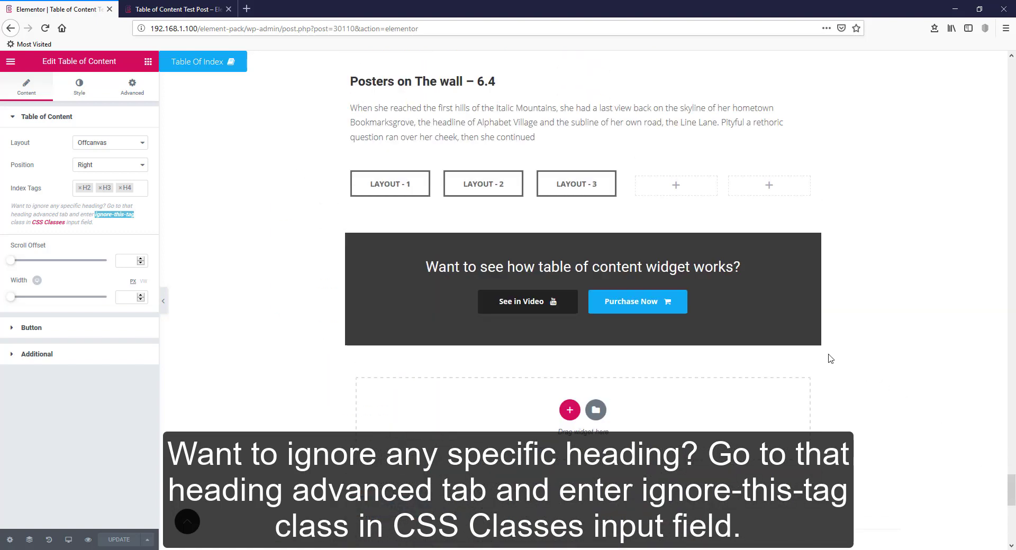
{"action": "left_click", "coordinate": [810, 269]}
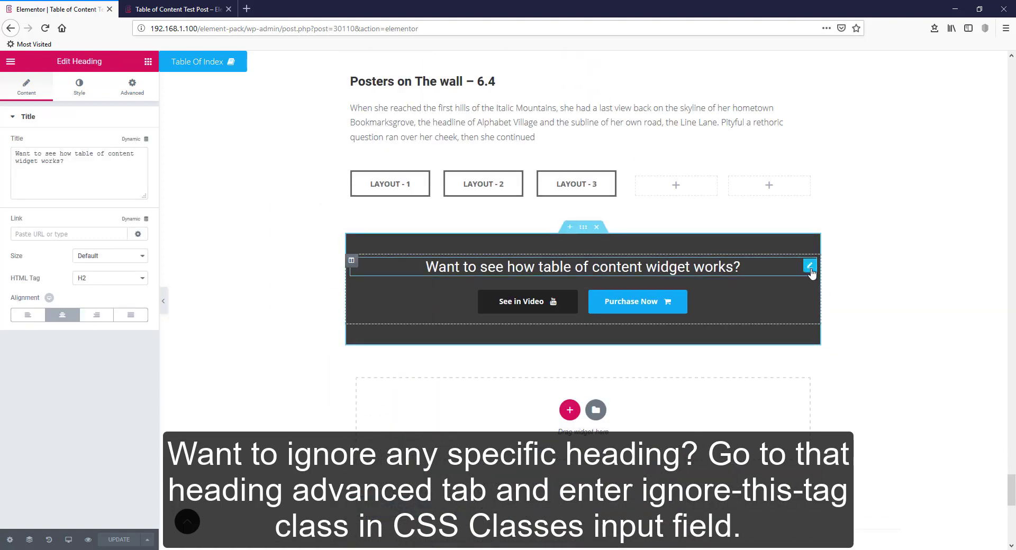
{"action": "left_click", "coordinate": [122, 95]}
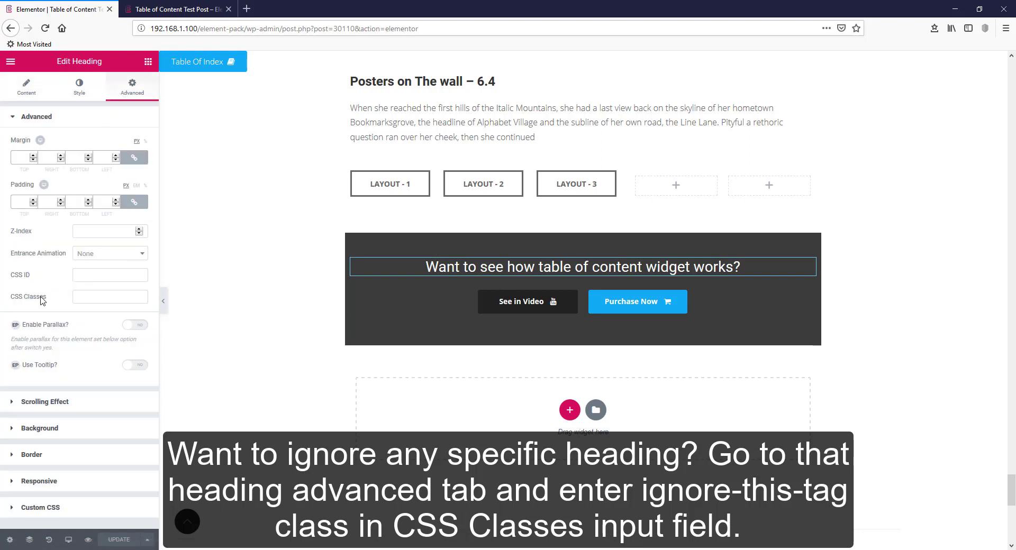
{"action": "left_click", "coordinate": [94, 296]}
{"action": "type", "text": "ignore-this-tag"}
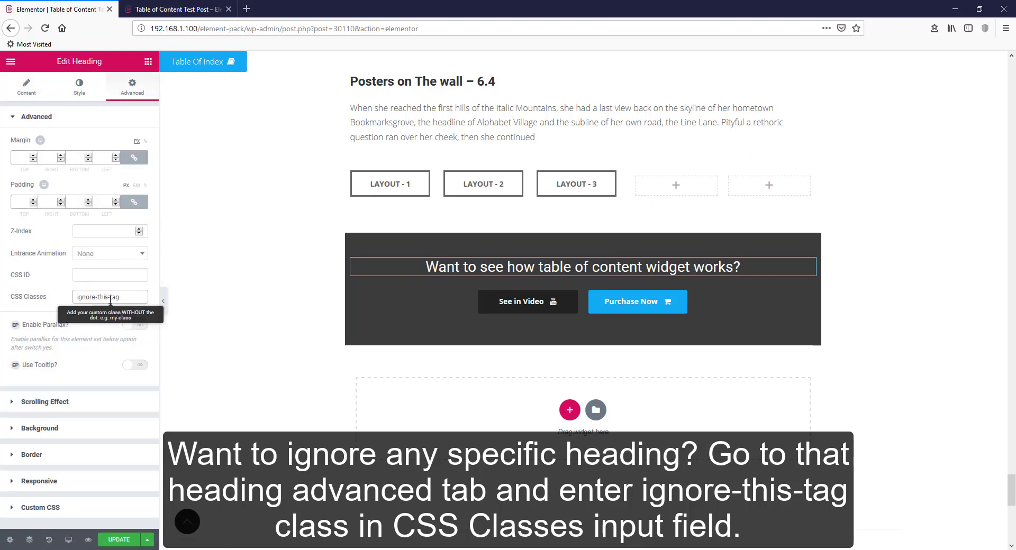
Step: Update the post and check in the preview whether the Table Of Index omits the ignored heading
{"action": "left_click", "coordinate": [119, 539]}
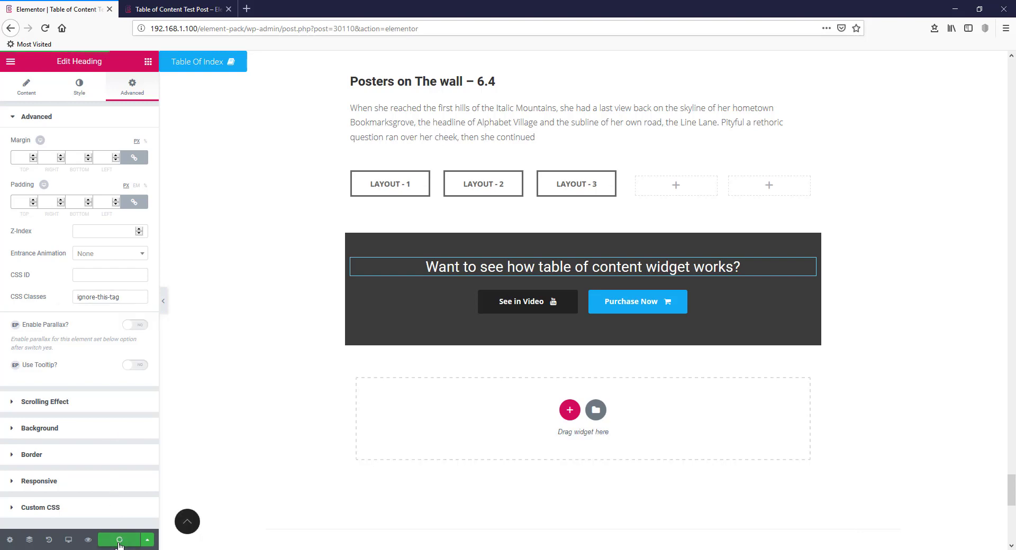
{"action": "left_click", "coordinate": [88, 540]}
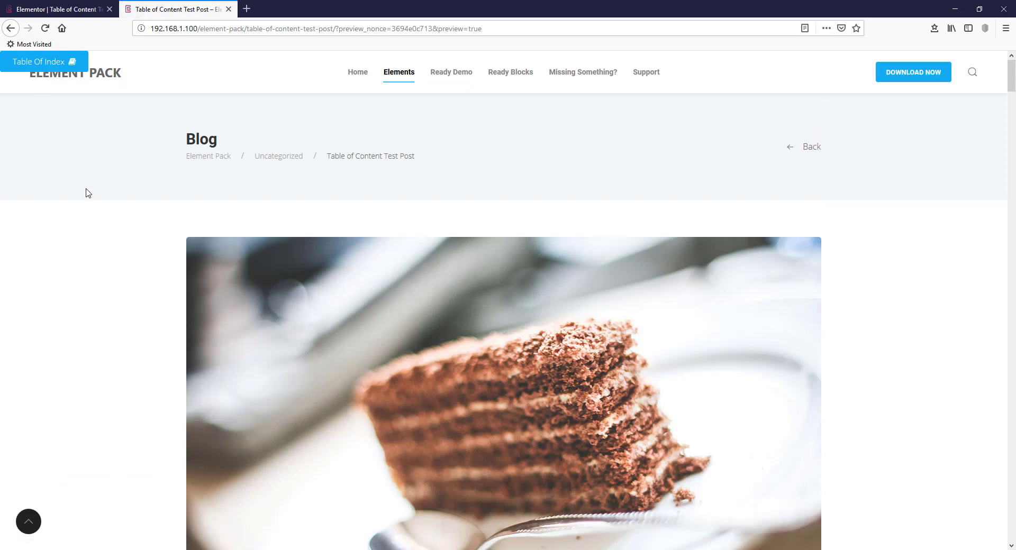
{"action": "left_click", "coordinate": [47, 64]}
{"action": "scroll", "coordinate": [931, 291], "scroll_direction": "down", "scroll_amount": 1}
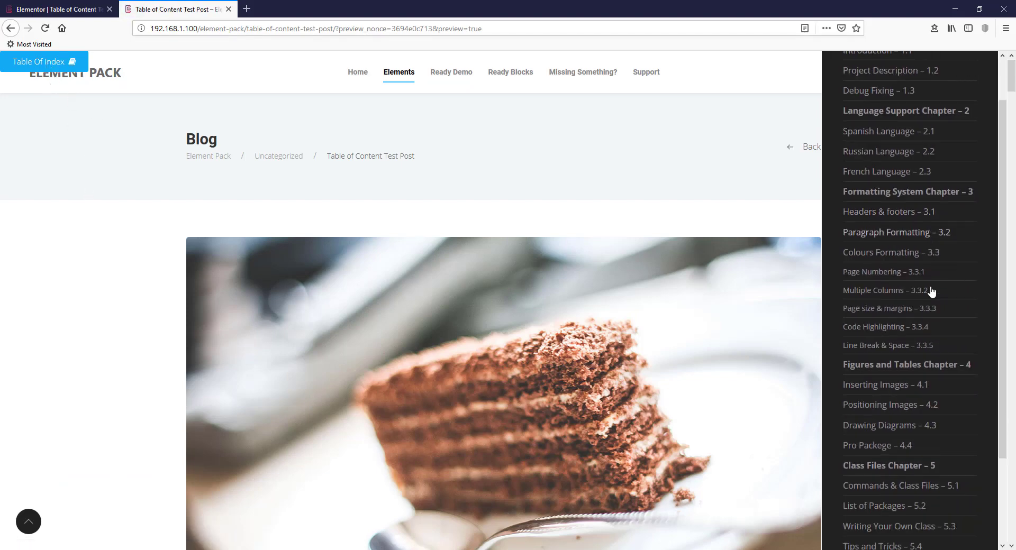
{"action": "scroll", "coordinate": [932, 291], "scroll_direction": "down", "scroll_amount": 6}
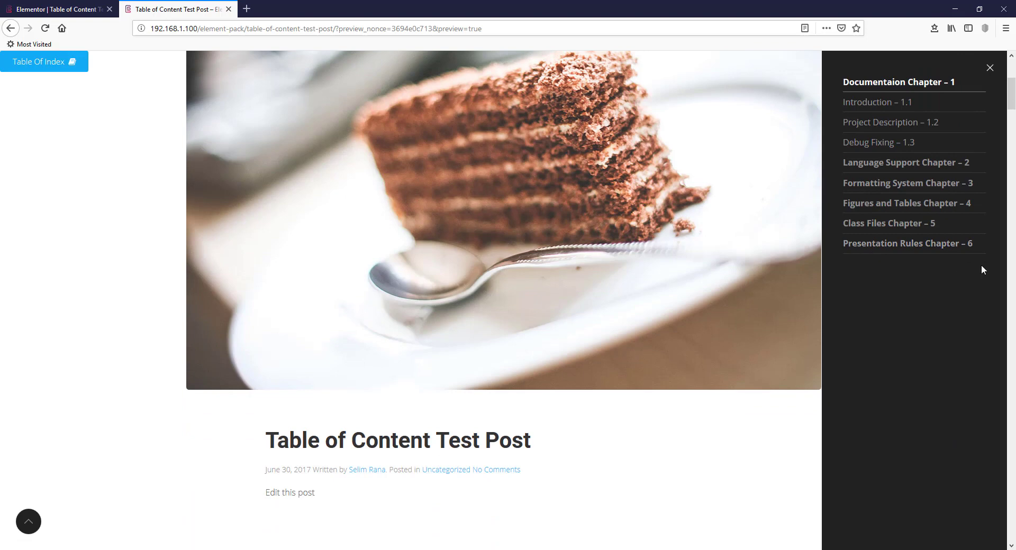